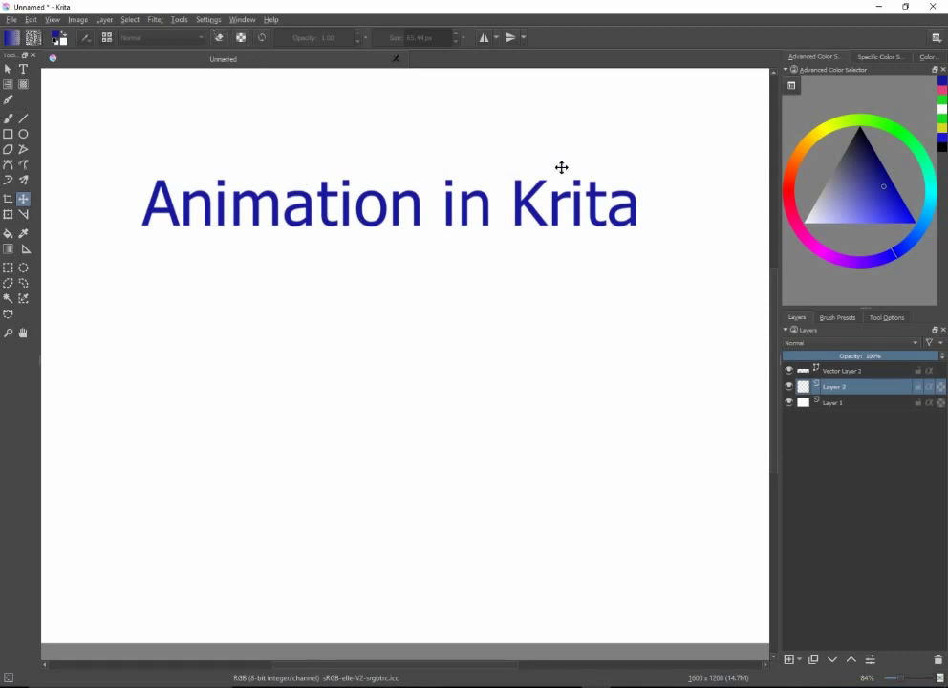
Look through the Settings > Dockers options, then choose the Animation workspace from the workspace chooser
left_click(210, 20)
mouse_move(235, 116)
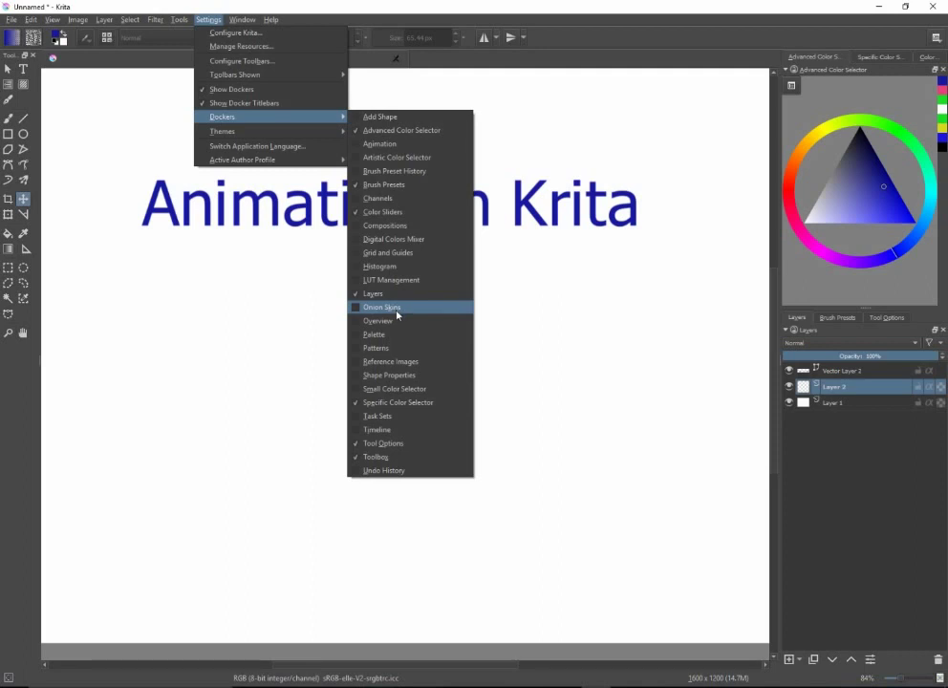
left_click(936, 40)
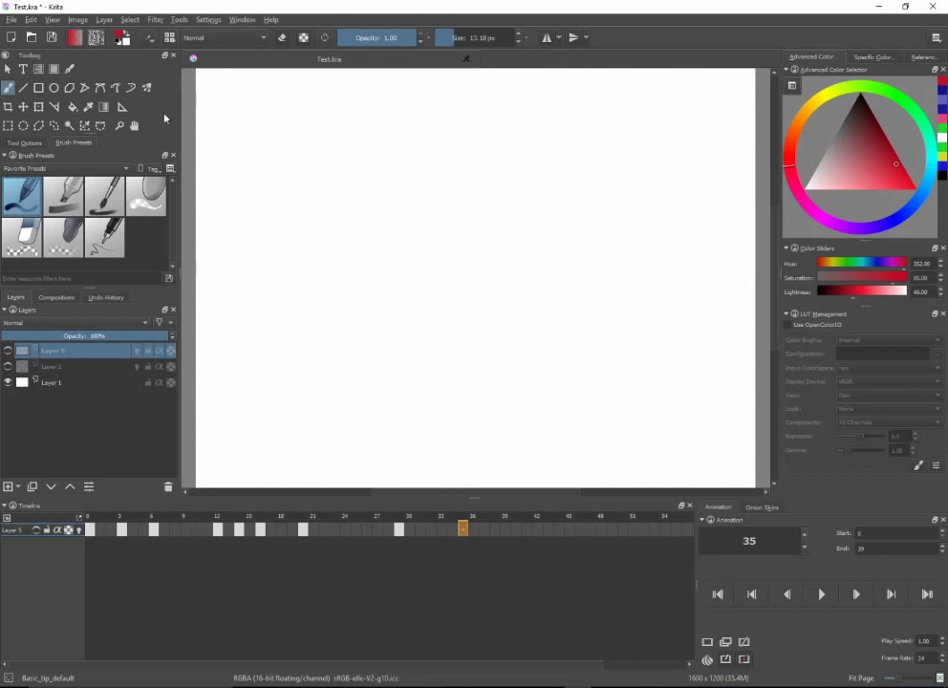
Open the File menu to reach Export Animation
left_click(11, 20)
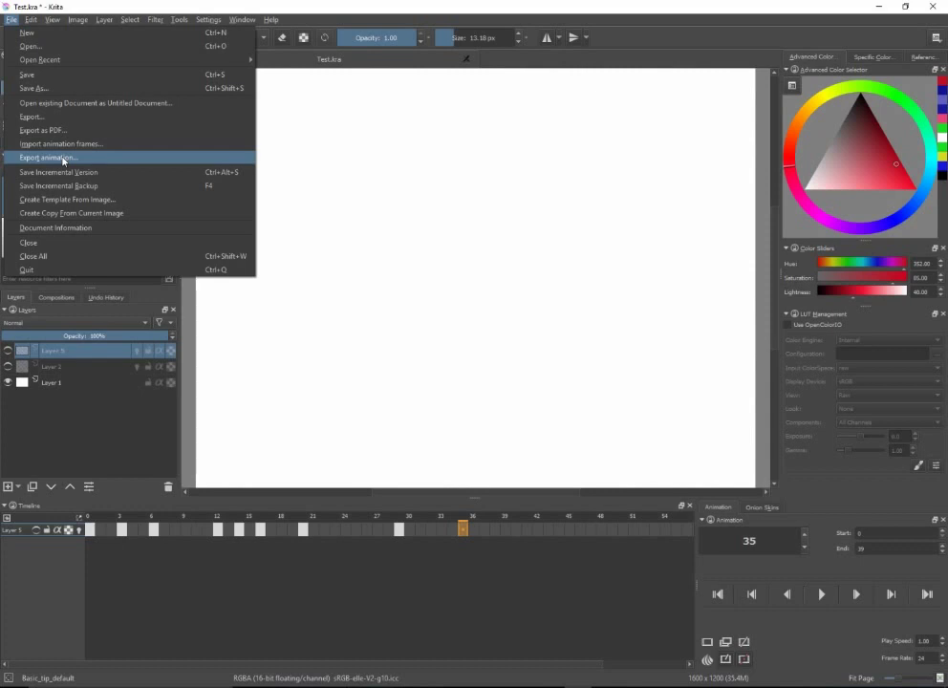
Start Export Animation, view the Save as type format list, then cancel with Escape
left_click(63, 159)
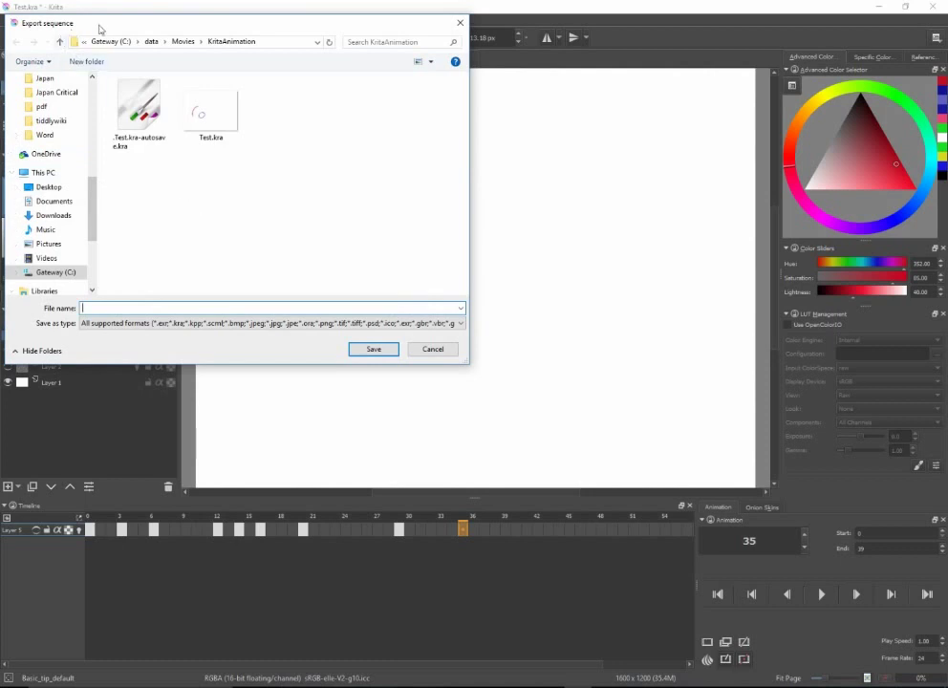
left_click_drag(105, 27, 242, 117)
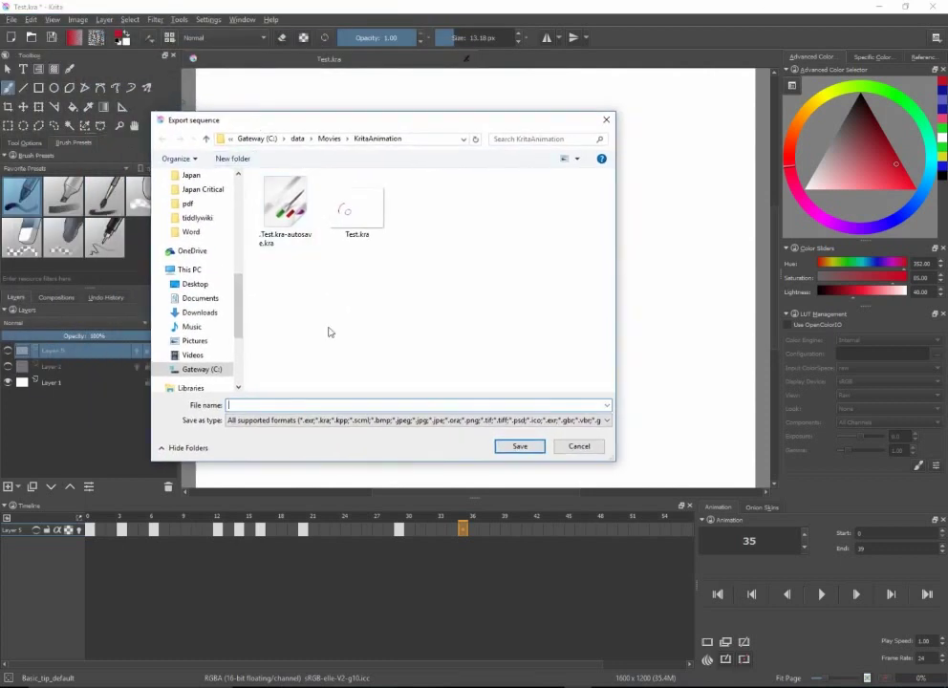
left_click(353, 420)
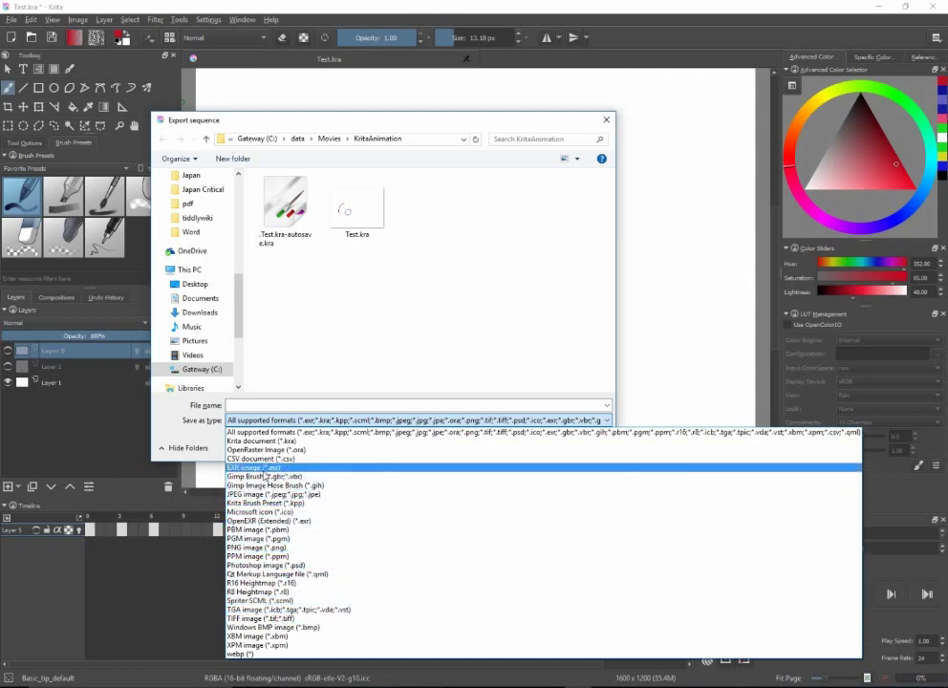
key("Escape")
key("Escape")
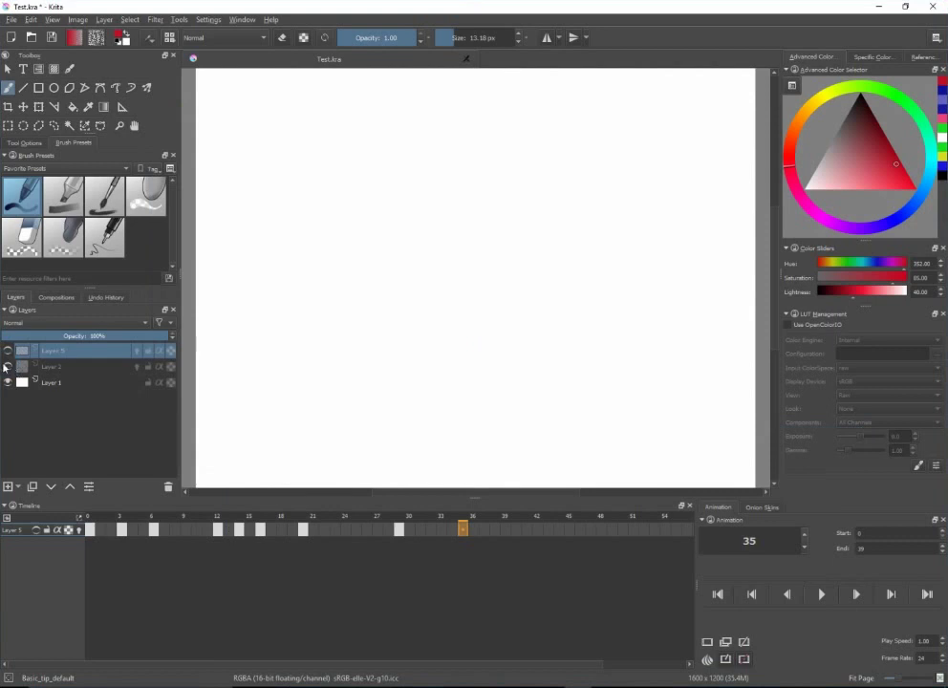
Show Layer 2 and Layer 5, and hide the white Layer 1 background
left_click(8, 367)
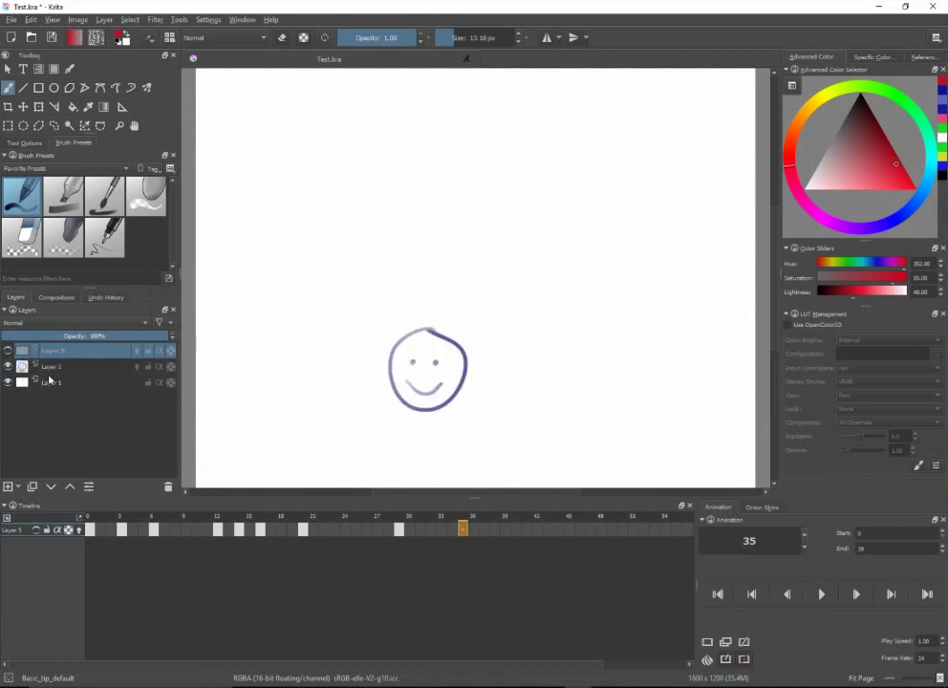
left_click(7, 351)
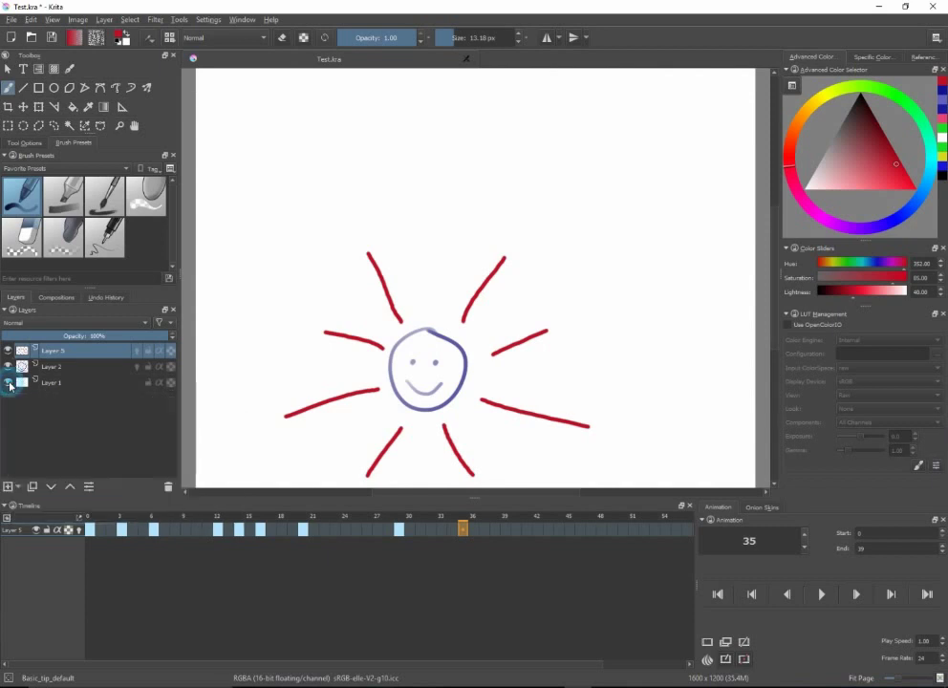
left_click(9, 383)
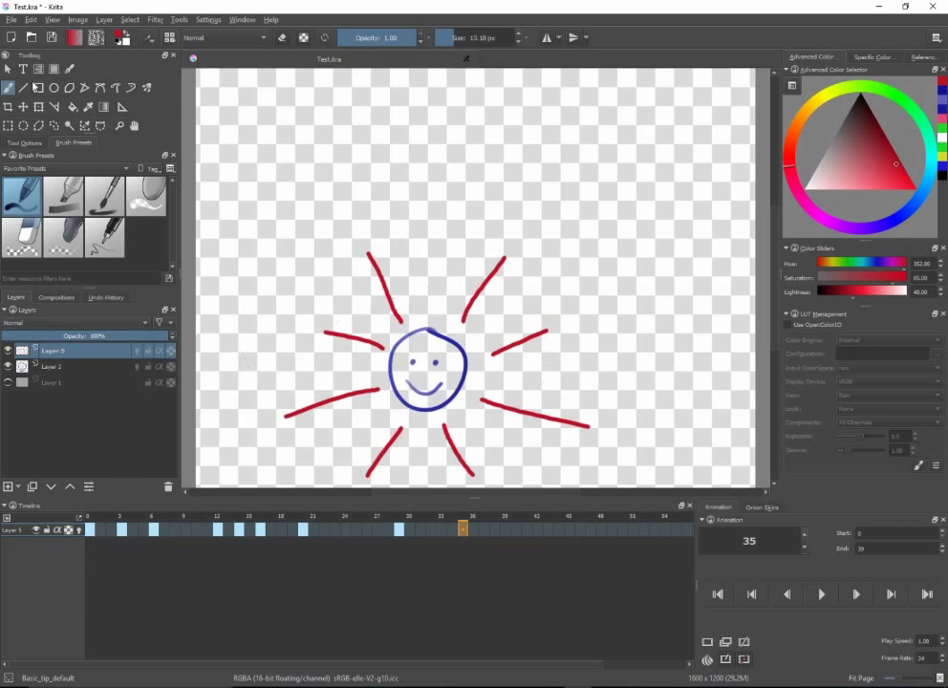
Create a new 1600 × 1200 Custom Document from File > New
left_click(11, 19)
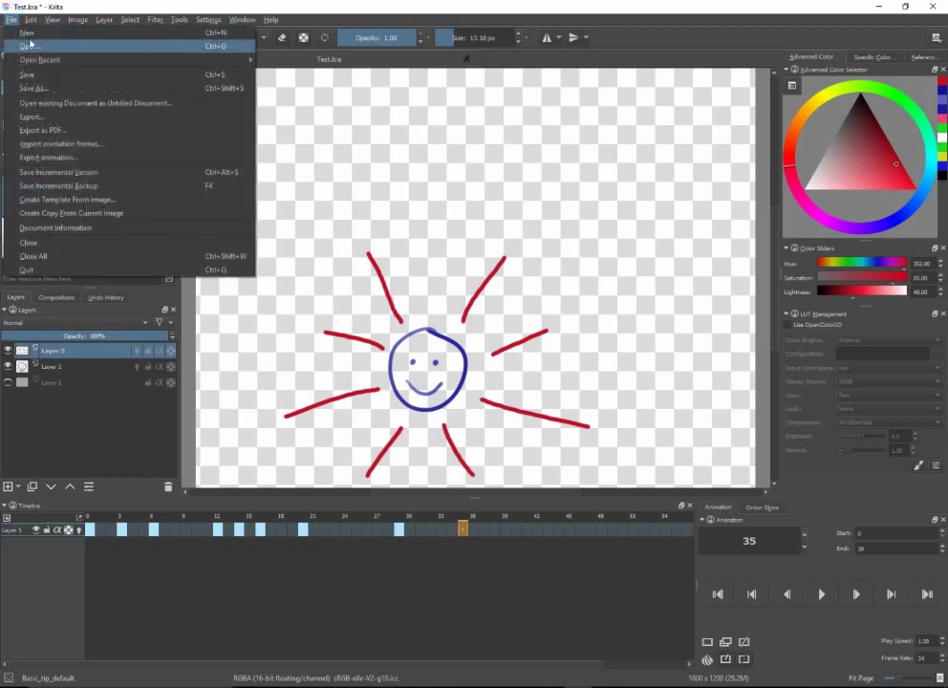
left_click(24, 34)
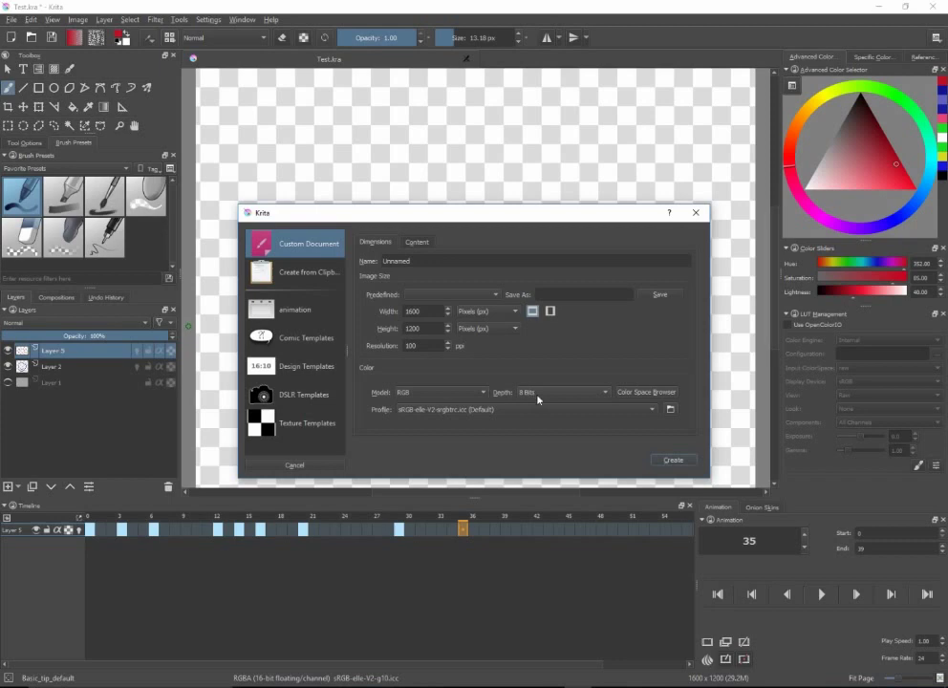
left_click(667, 460)
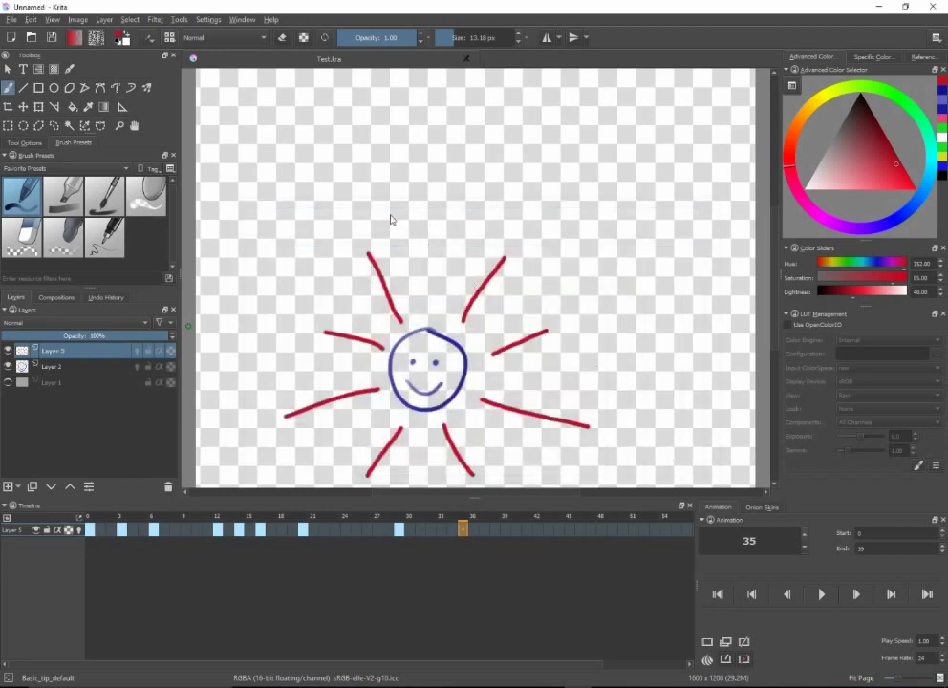
left_click(31, 19)
Convert the Unnamed document's colour space to 16 Bits Float depth via Convert Image Color Space
mouse_move(11, 21)
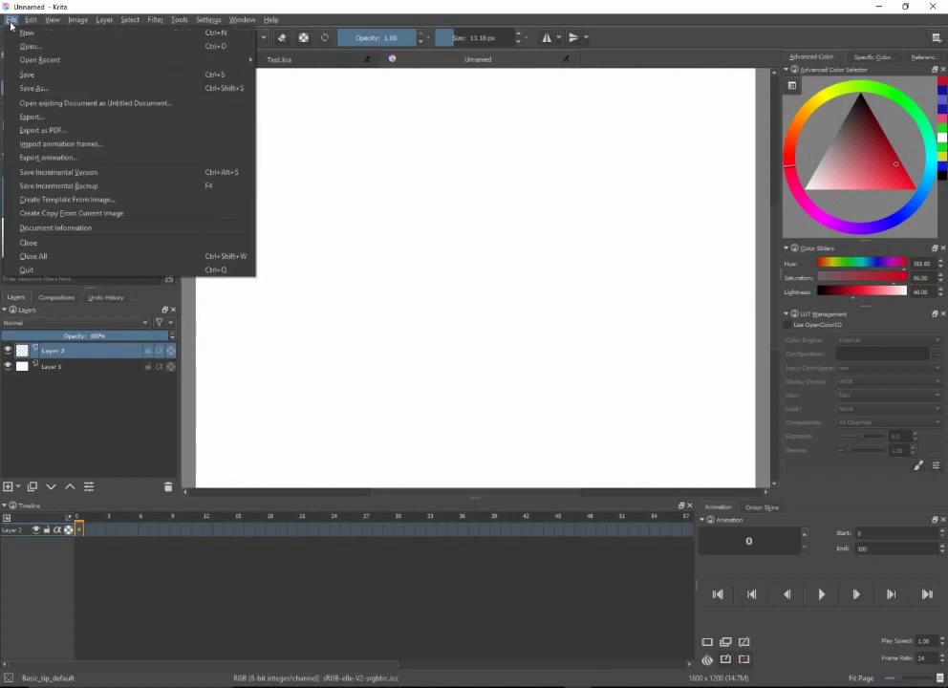
mouse_move(74, 21)
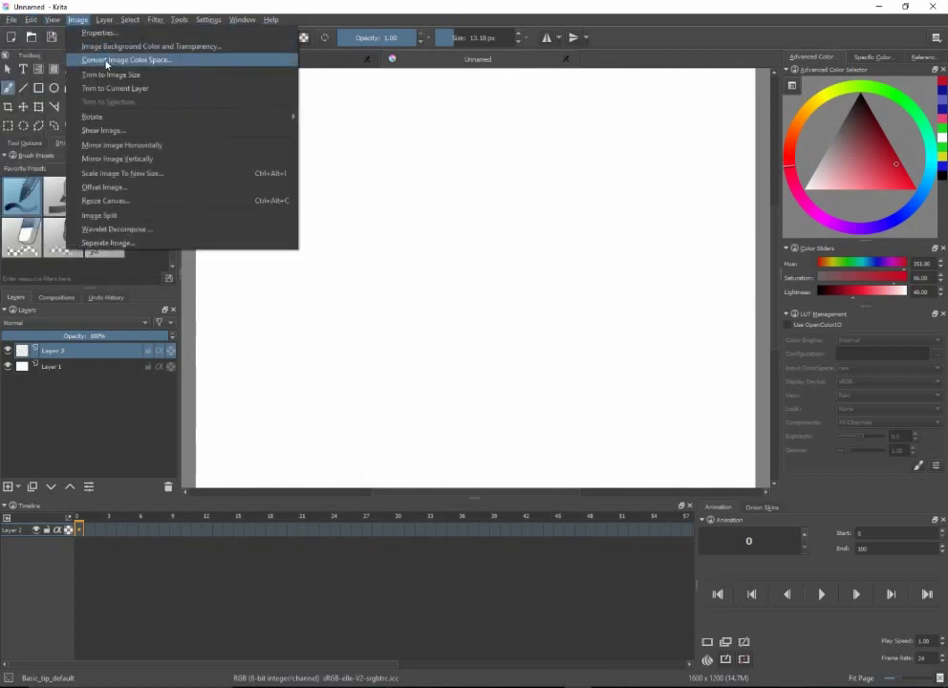
left_click(107, 60)
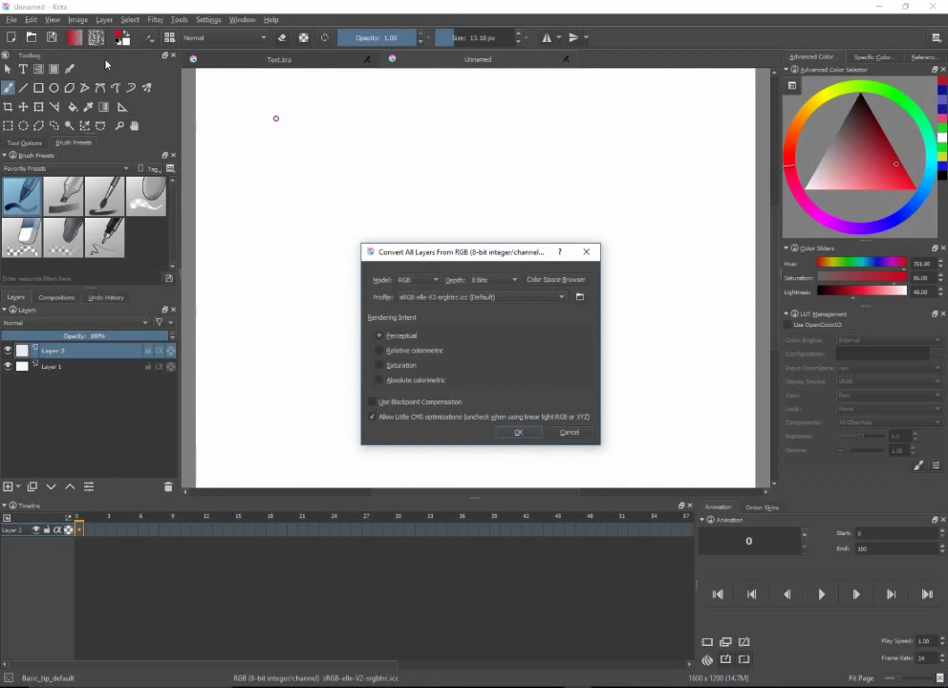
left_click(501, 283)
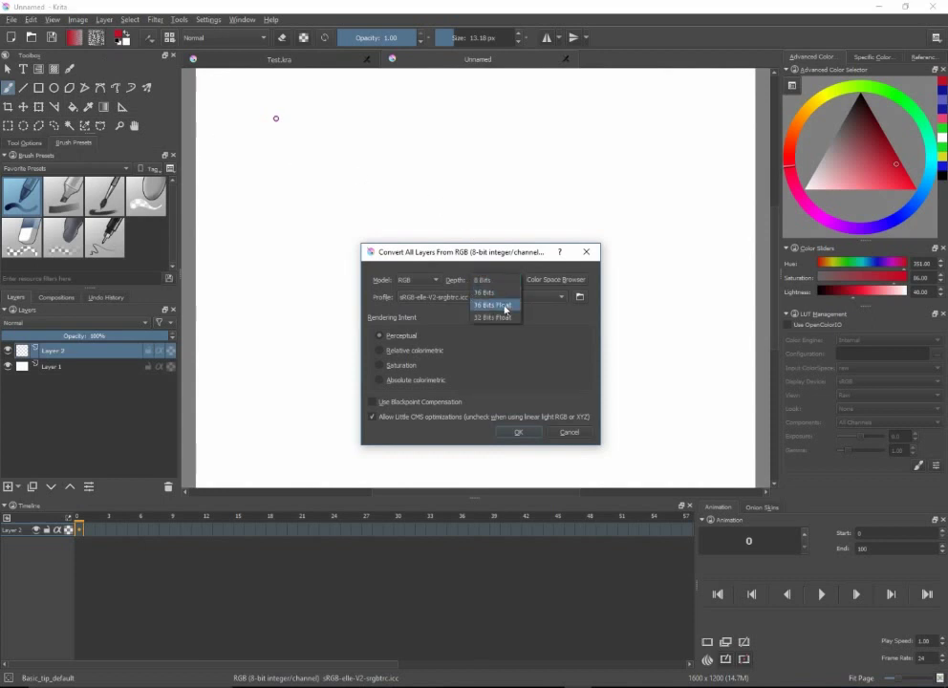
left_click(505, 307)
left_click(514, 433)
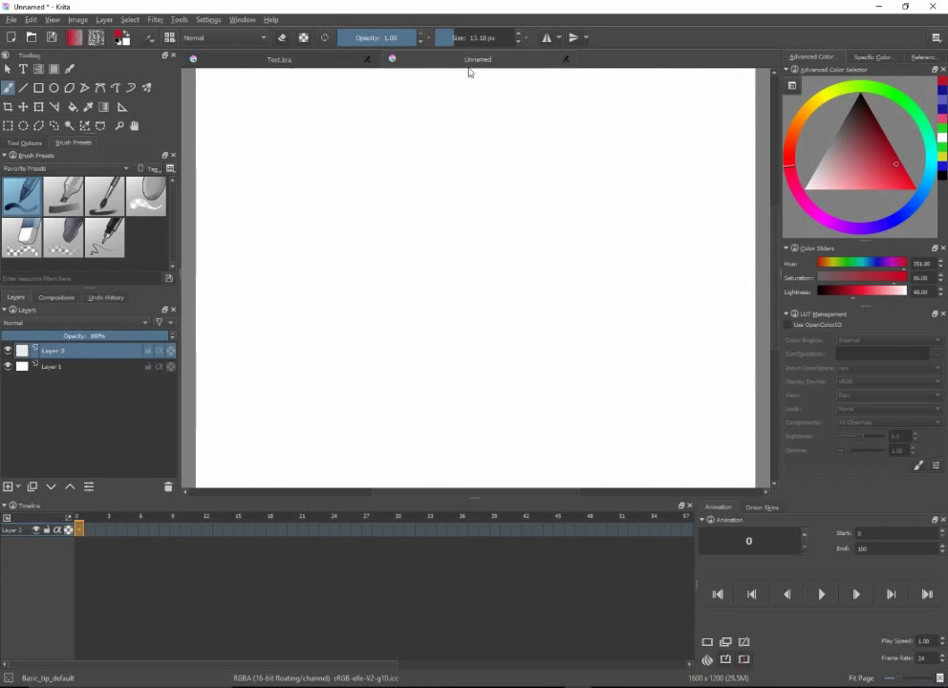
Switch to the Test.kra document tab
left_click(325, 61)
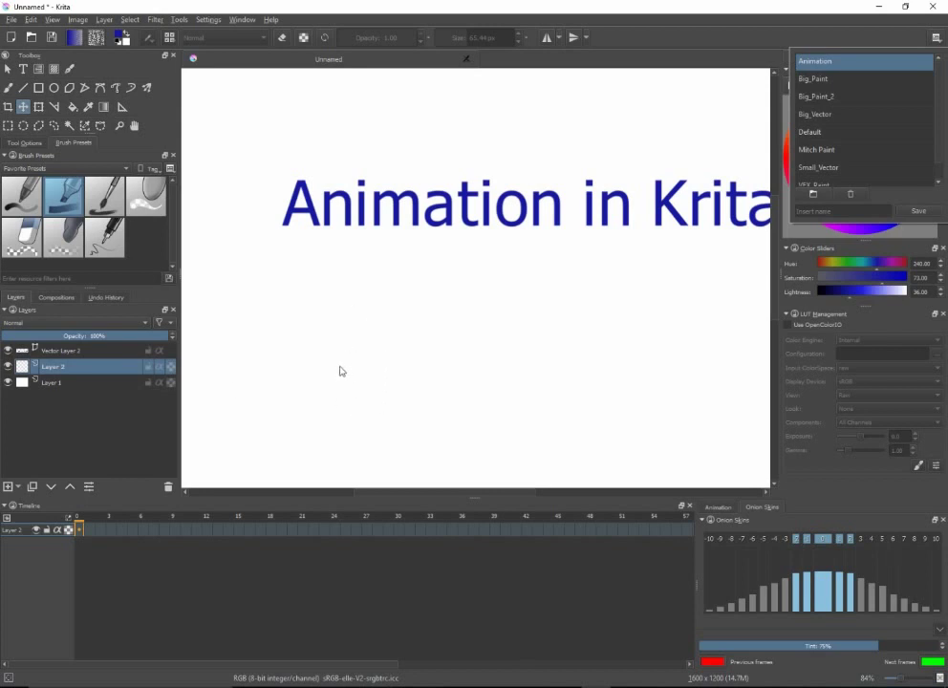
Delete Vector Layer 2 holding the 'Animation in Krita' text, then toggle Layer 1 off and on
left_click(65, 351)
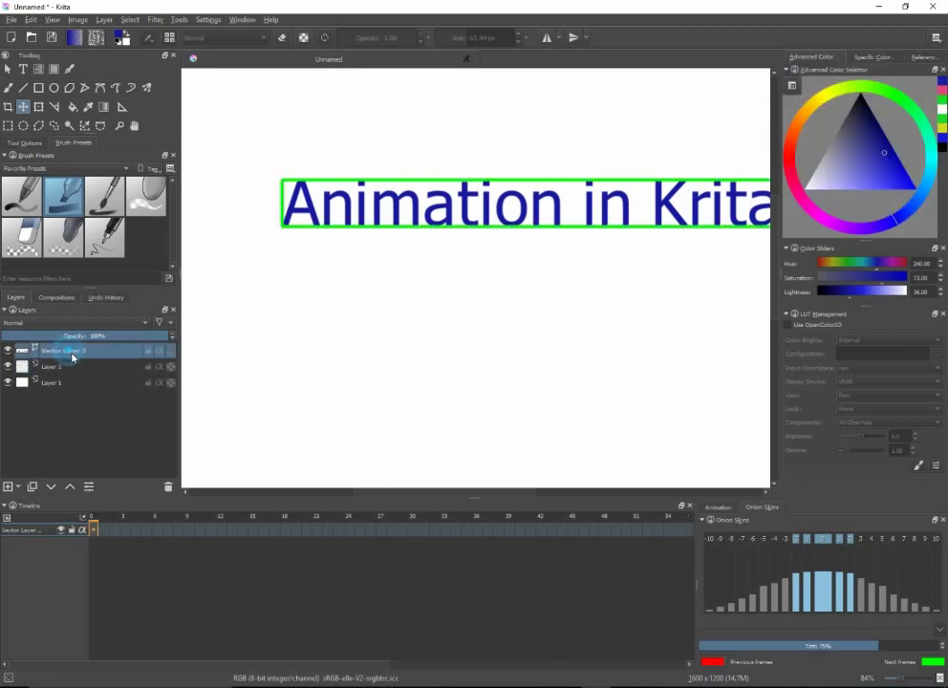
left_click(169, 487)
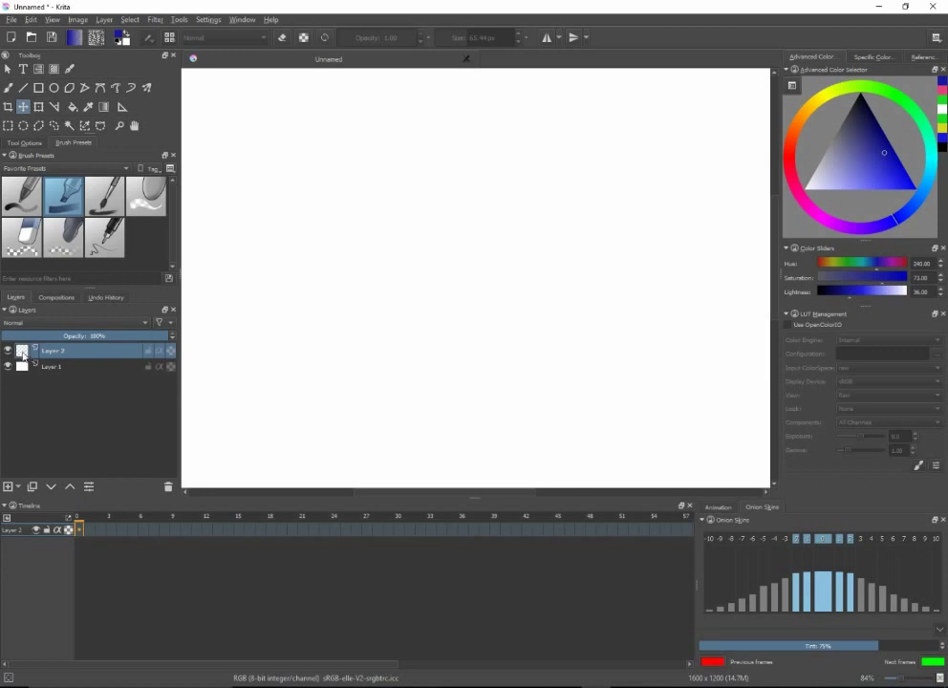
left_click(8, 367)
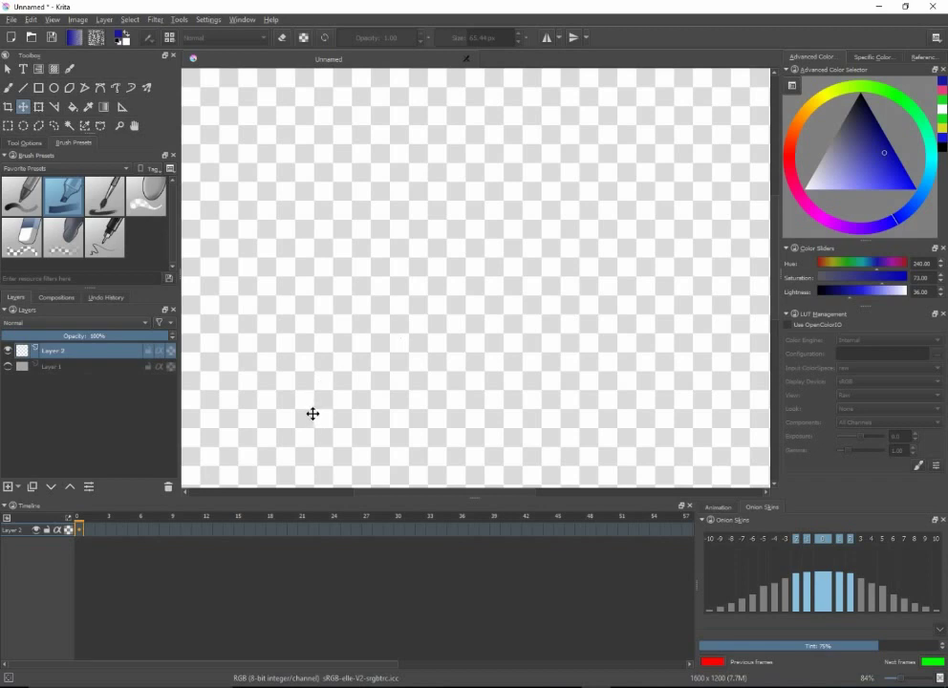
left_click(8, 366)
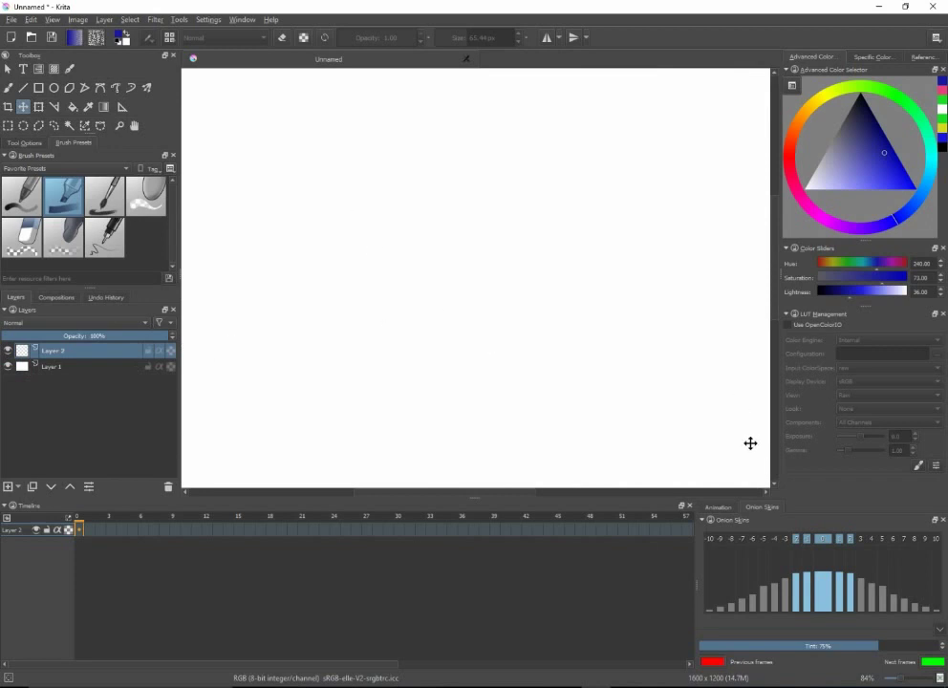
Draw a test stroke with the Freehand Brush (B), then undo it with Ctrl+Z
key("b")
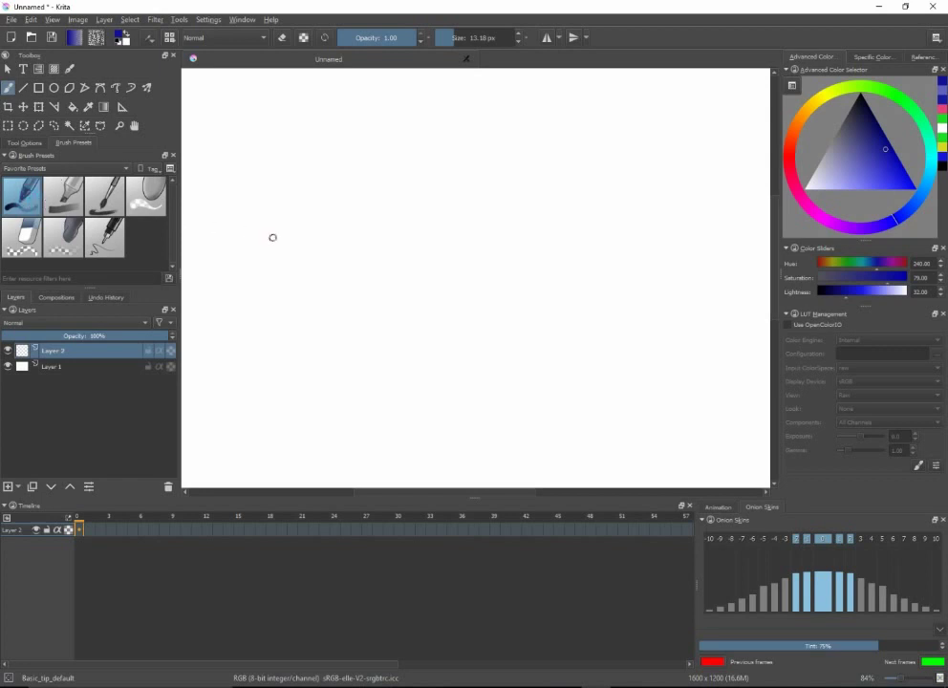
mouse_move(303, 276)
left_mouse_down()
mouse_move(372, 202)
mouse_move(365, 272)
mouse_move(415, 305)
mouse_move(424, 367)
mouse_move(505, 370)
mouse_move(567, 391)
left_mouse_up()
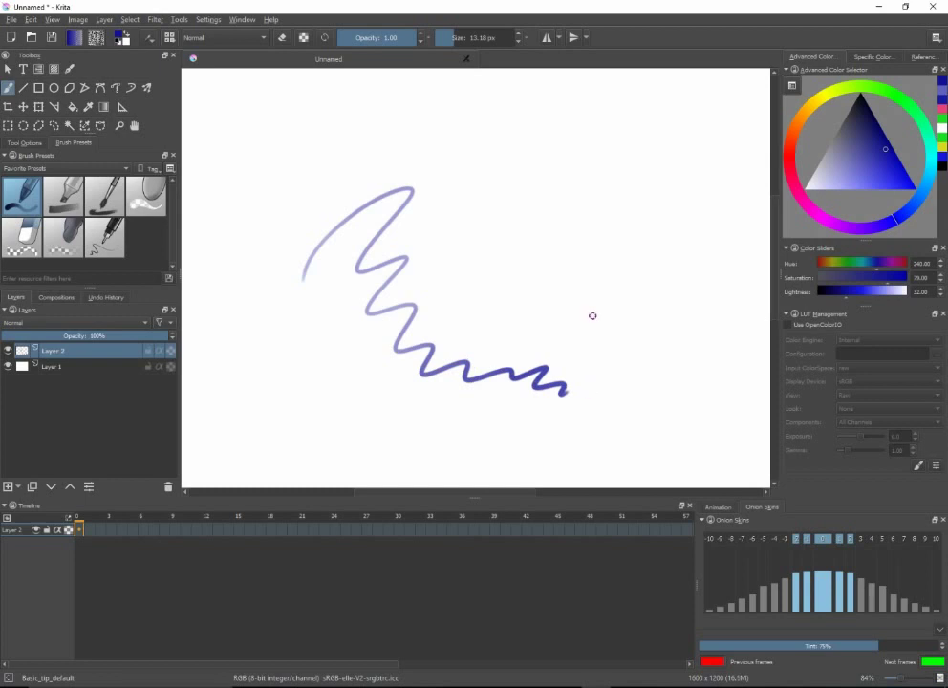
key("ctrl+z")
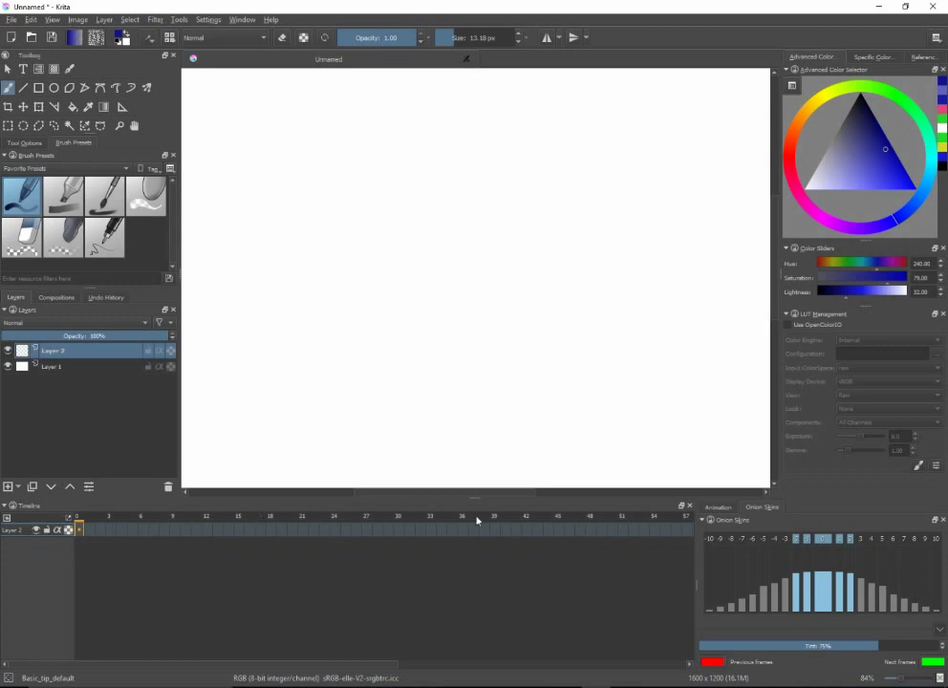
Activate Layer 1, return to Layer 2, and show the animation playback controls
left_click(63, 367)
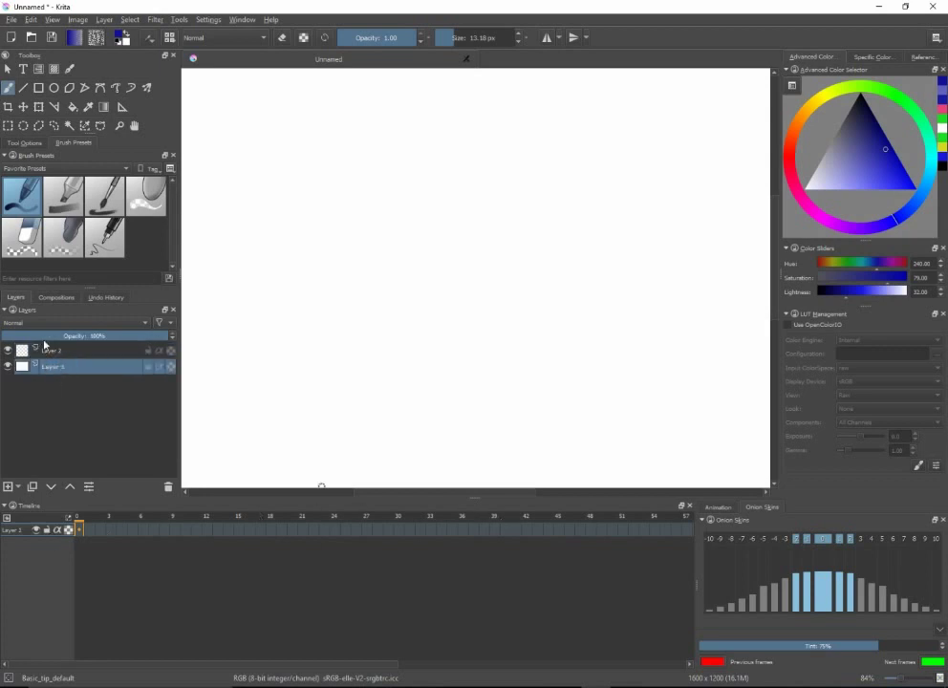
left_click(55, 353)
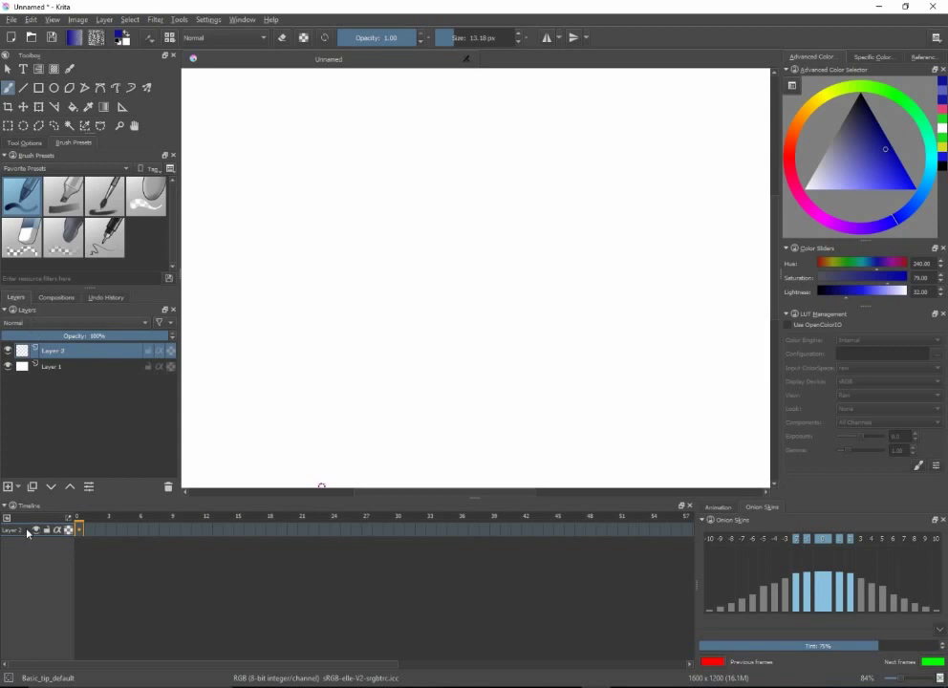
left_click(756, 509)
left_click(717, 508)
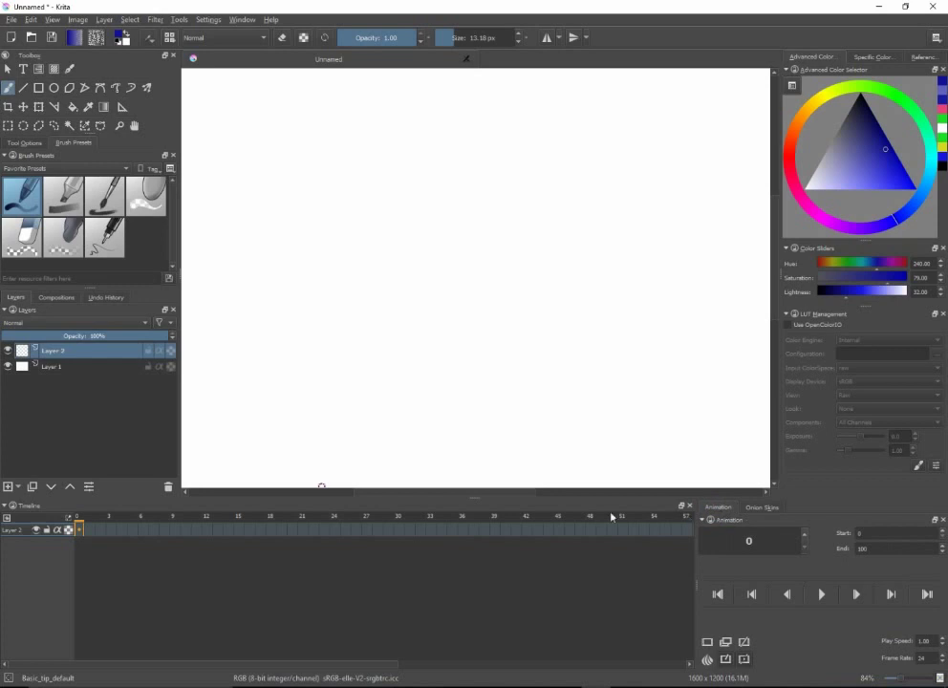
Scrub the timeline to frame 3, then step backward and forward through the frames
left_click_drag(99, 536, 161, 536)
left_click(805, 551)
left_click(805, 550)
left_click(805, 550)
left_click(805, 551)
left_click(805, 551)
left_click(804, 535)
left_click(804, 535)
left_click(804, 534)
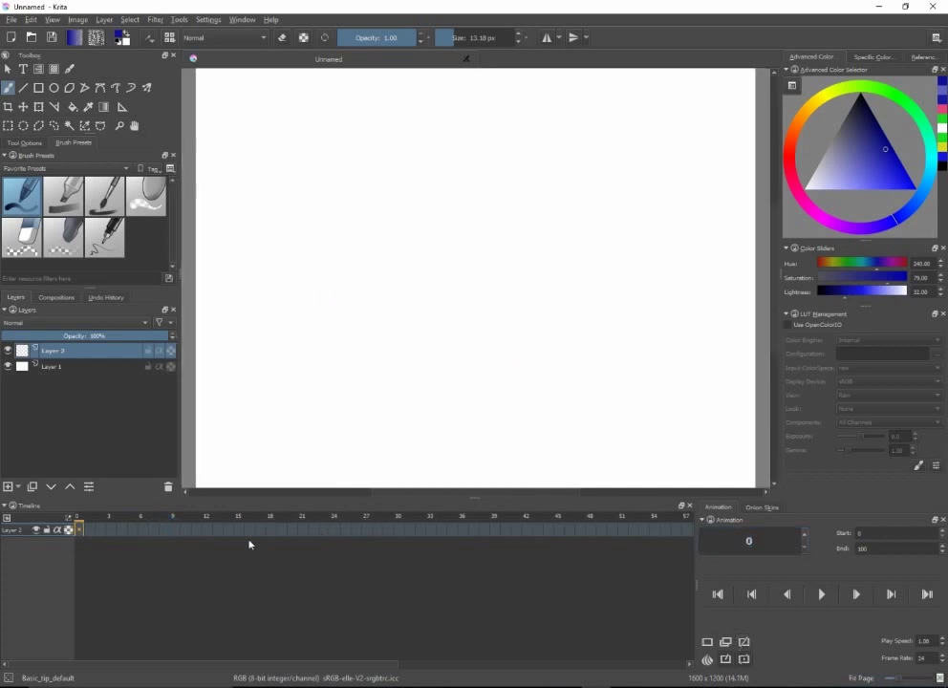
Add a new keyframe at frame 0 on Layer 2 and draw a circle near the upper left
right_click(81, 530)
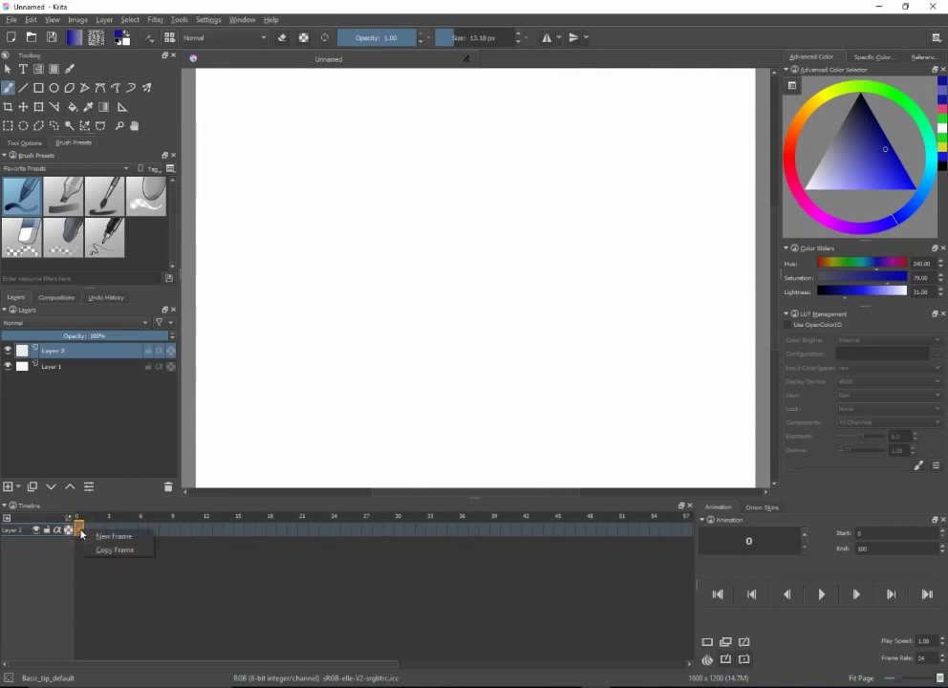
left_click(106, 537)
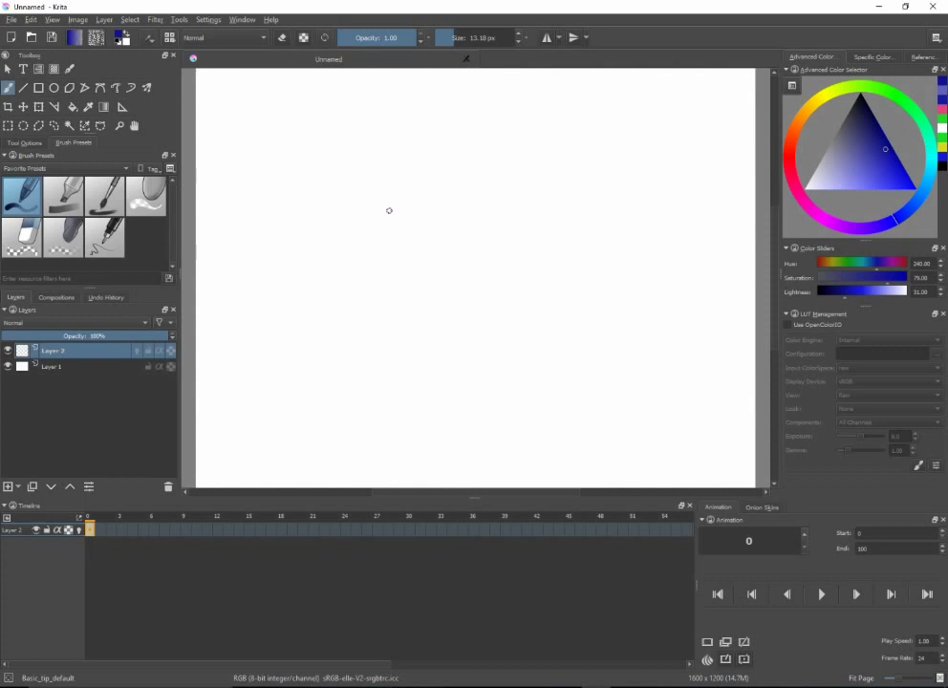
mouse_move(258, 155)
left_mouse_down()
mouse_move(294, 201)
mouse_move(260, 154)
left_mouse_up()
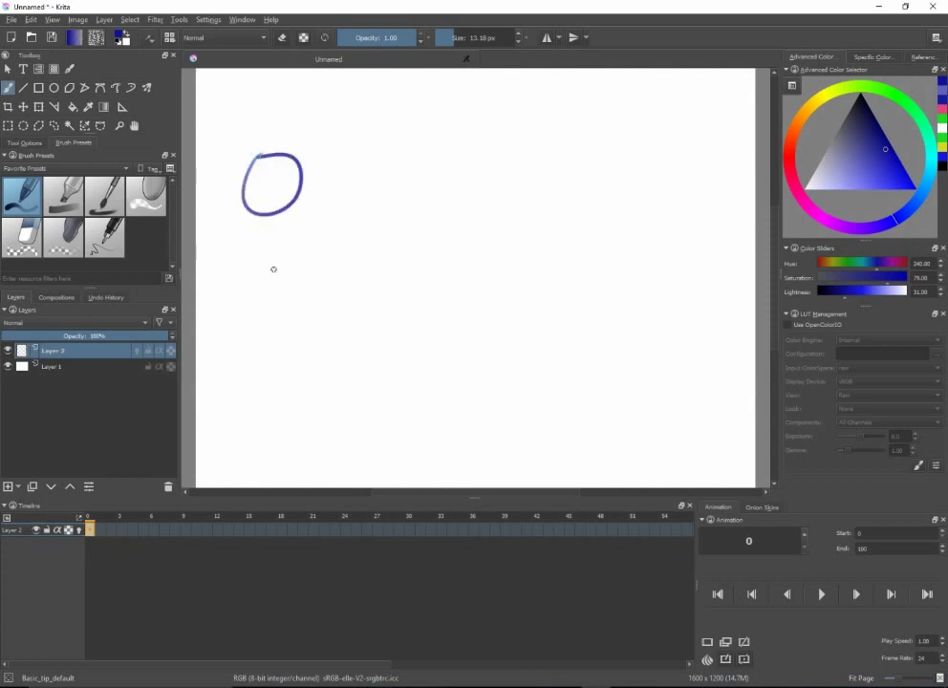
Add an empty keyframe at frame 3, then compare frames 0 and 3
right_click(121, 532)
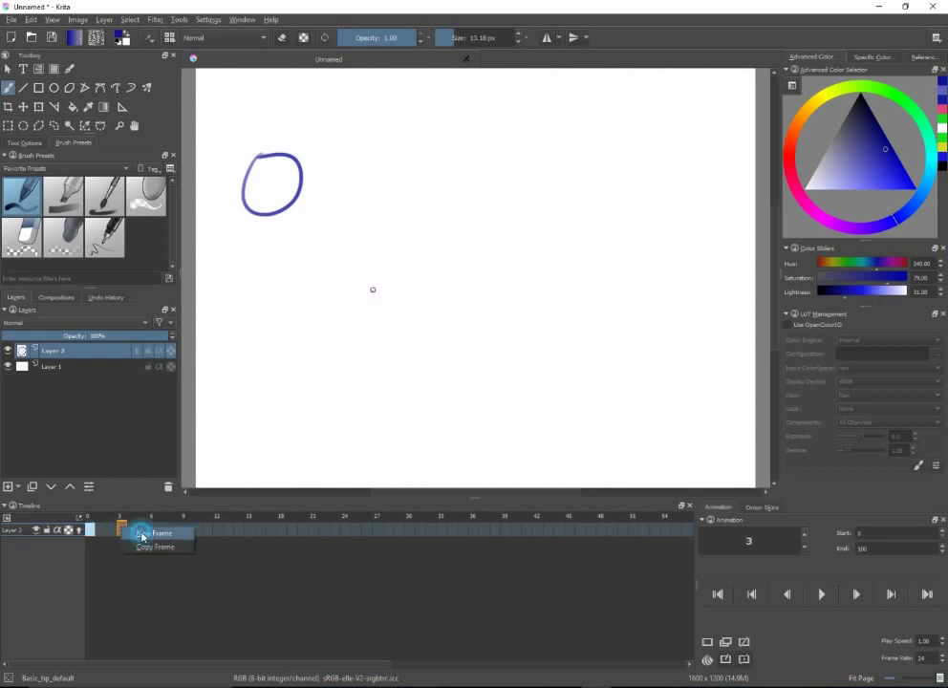
left_click(153, 534)
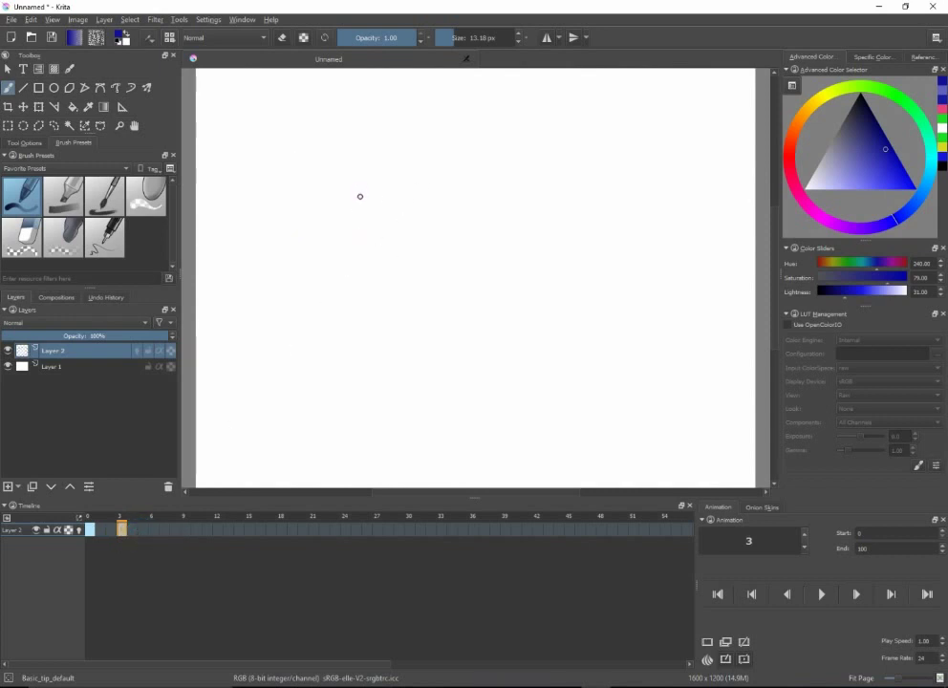
left_click(90, 532)
left_click(121, 531)
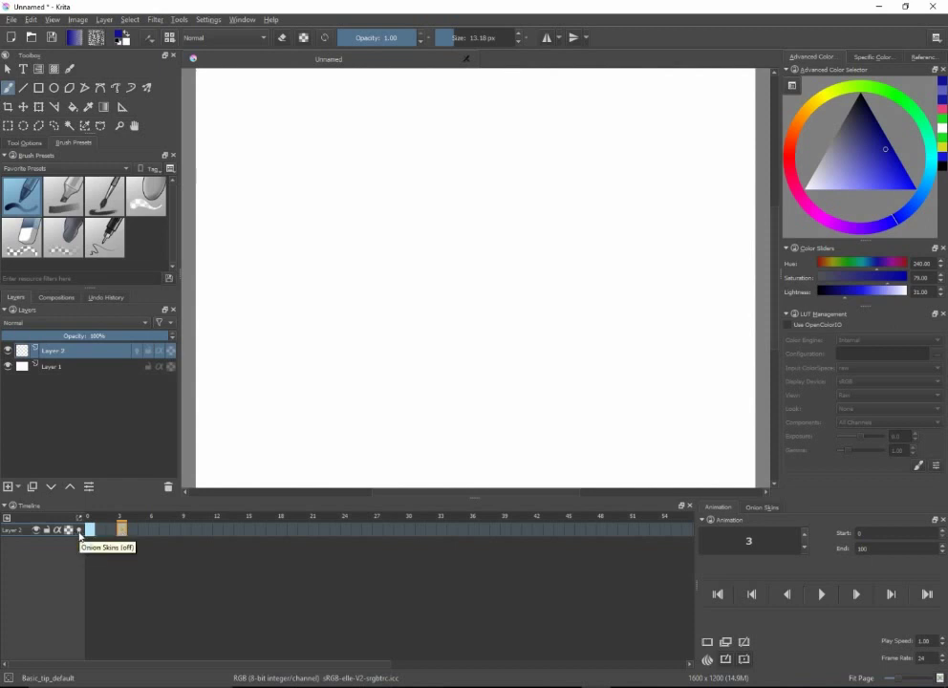
Enable Layer 2's onion skin toggle so the frame-0 circle ghosts onto frame 3
left_click(78, 531)
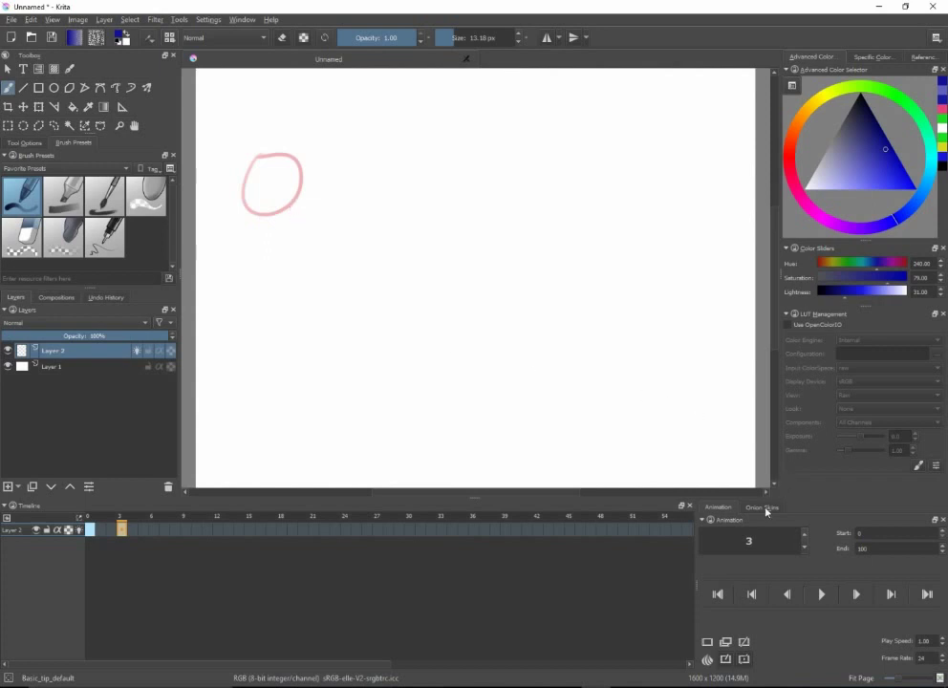
Open the Onion Skins docker, lower the 0 opacity bar, and toggle 0 off and on
left_click(766, 509)
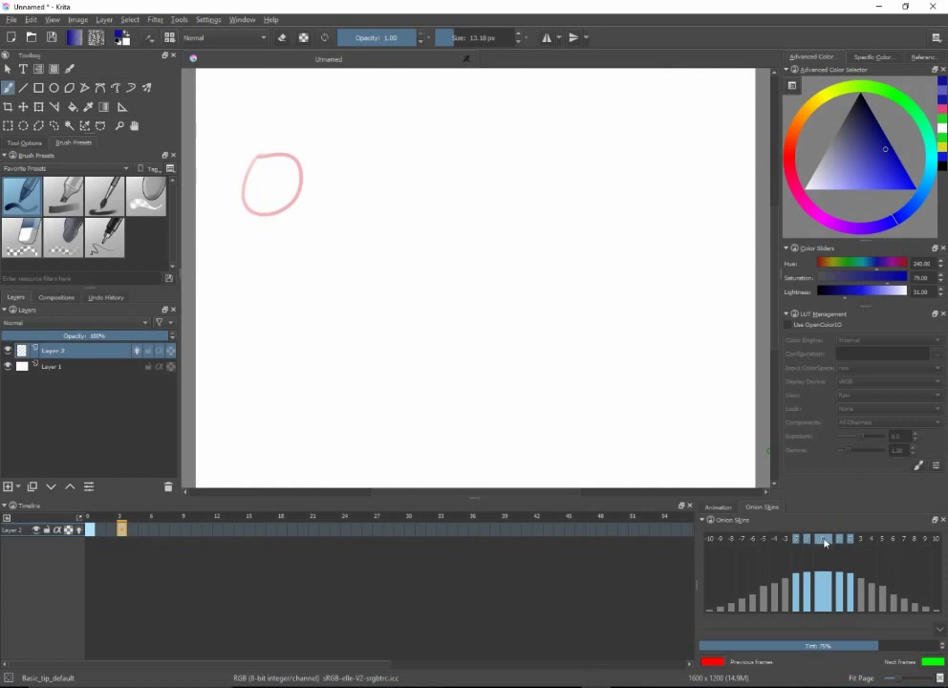
left_click(821, 574)
mouse_move(826, 585)
left_mouse_down()
mouse_move(831, 613)
mouse_move(828, 564)
mouse_move(827, 595)
mouse_move(827, 577)
left_mouse_up()
left_click(823, 541)
left_click(825, 541)
Lower the -1 onion skin opacity and reduce the tint to 58% for a paler ghost
left_click(806, 597)
mouse_move(806, 597)
left_mouse_down()
mouse_move(808, 606)
mouse_move(802, 580)
left_mouse_up()
mouse_move(872, 647)
left_mouse_down()
mouse_move(763, 664)
mouse_move(763, 645)
mouse_move(857, 644)
mouse_move(682, 665)
mouse_move(715, 646)
mouse_move(702, 650)
mouse_move(771, 654)
mouse_move(840, 639)
left_mouse_up()
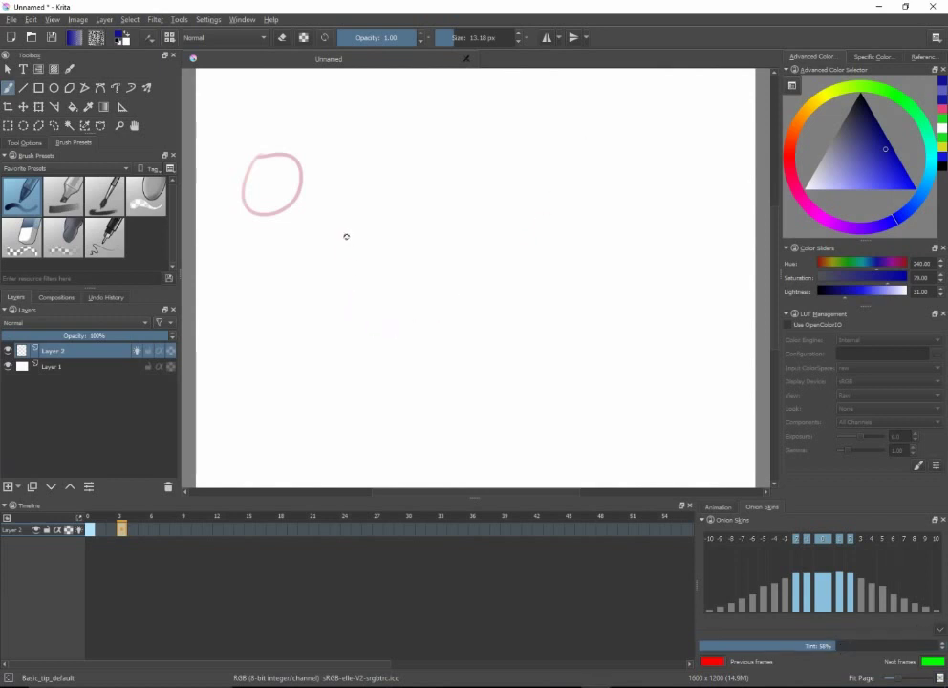
Draw a circle on frame 3, then a new keyframe at frame 6 with a lower-right circle
mouse_move(325, 208)
left_mouse_down()
mouse_move(277, 215)
mouse_move(332, 234)
mouse_move(321, 207)
left_mouse_up()
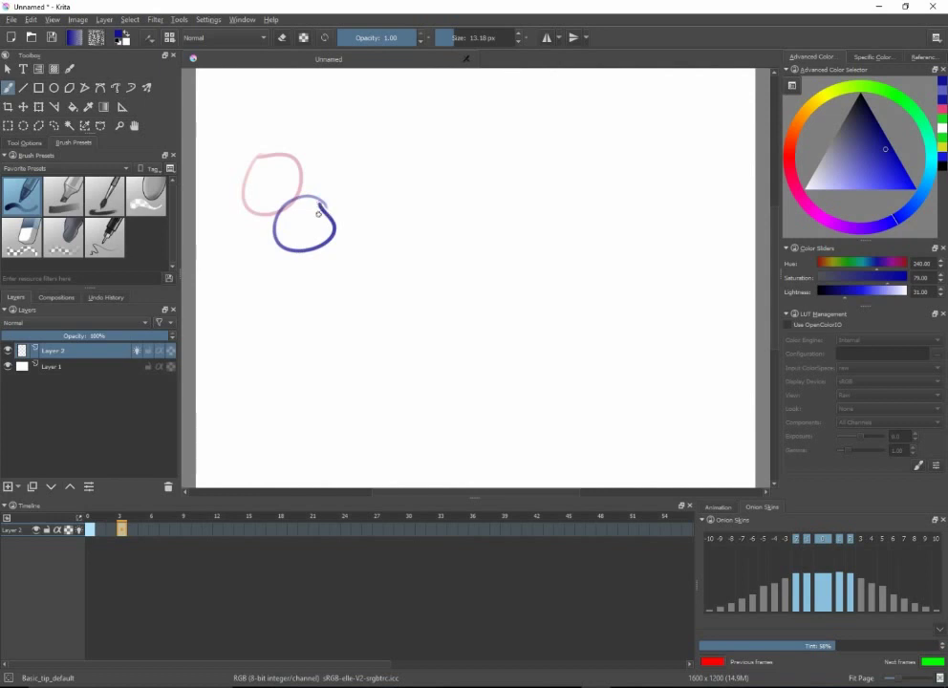
right_click(153, 532)
left_click(182, 532)
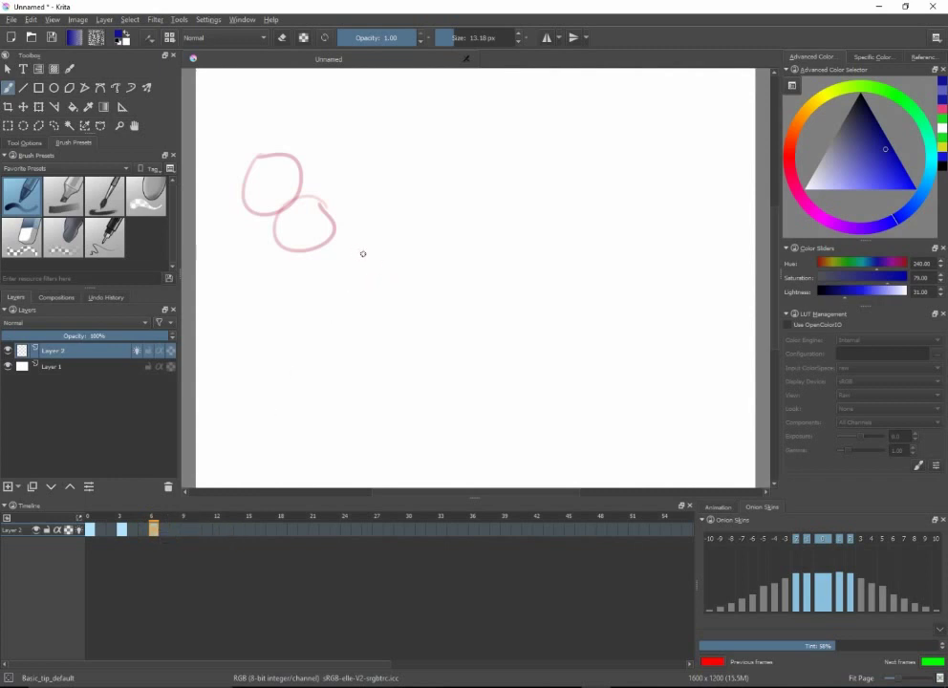
mouse_move(359, 252)
left_mouse_down()
mouse_move(320, 296)
mouse_move(360, 253)
left_mouse_up()
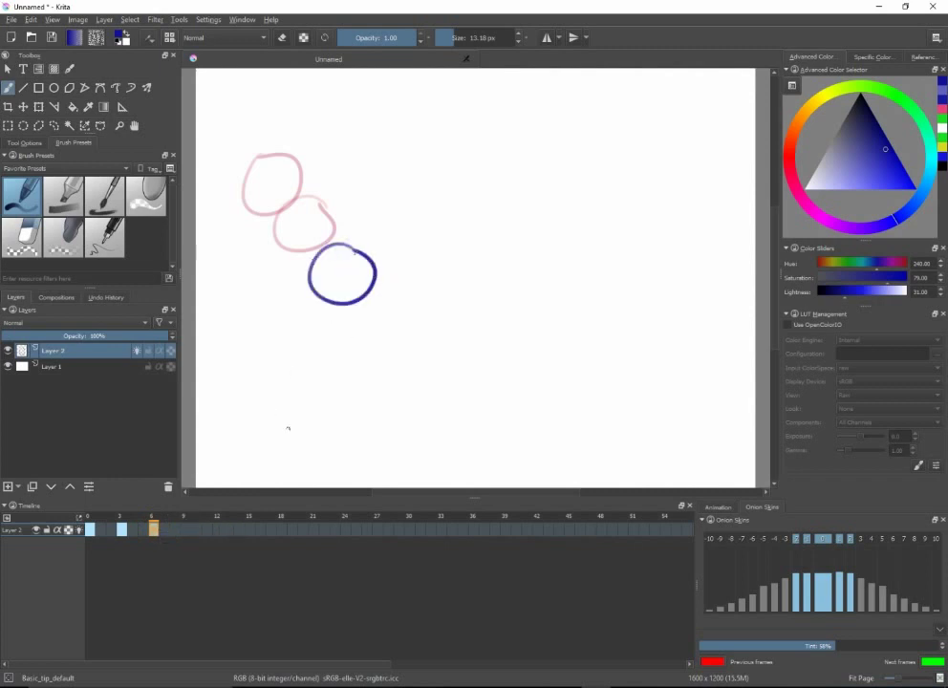
Add keyframes at frames 9 and 12, each with a circle further down and right
right_click(185, 528)
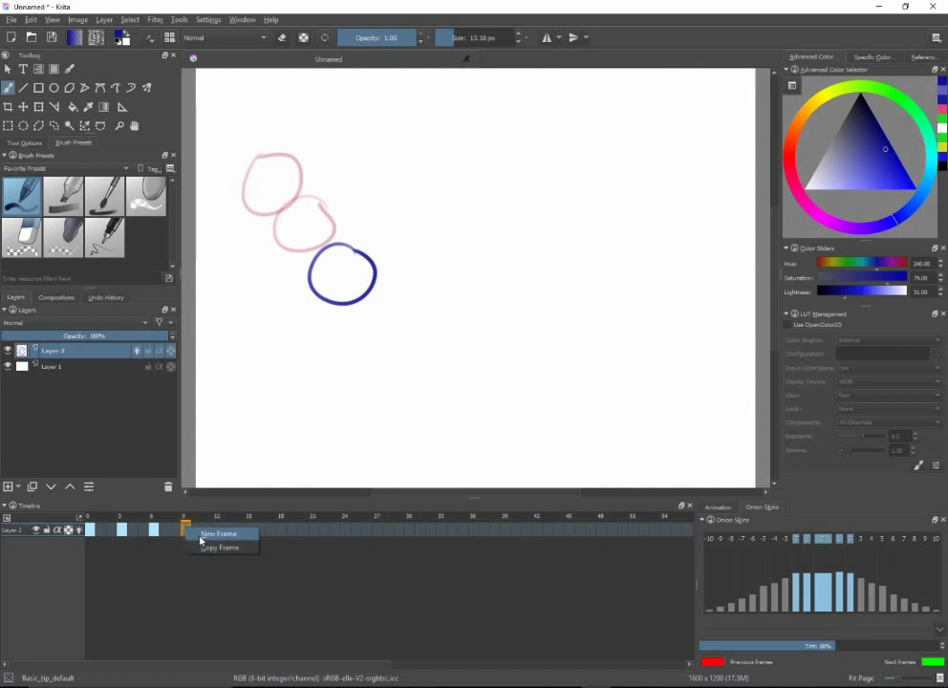
left_click(200, 535)
mouse_move(392, 294)
left_mouse_down()
mouse_move(357, 349)
mouse_move(413, 331)
mouse_move(396, 298)
left_mouse_up()
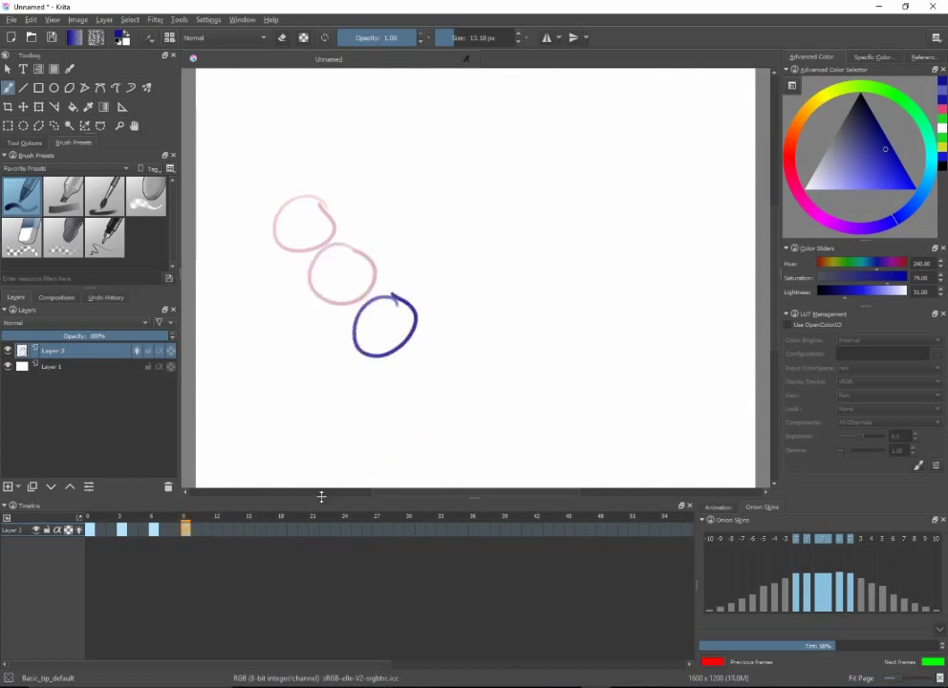
left_click(187, 524)
mouse_move(186, 524)
left_mouse_down()
mouse_move(89, 526)
mouse_move(237, 526)
mouse_move(218, 526)
left_mouse_up()
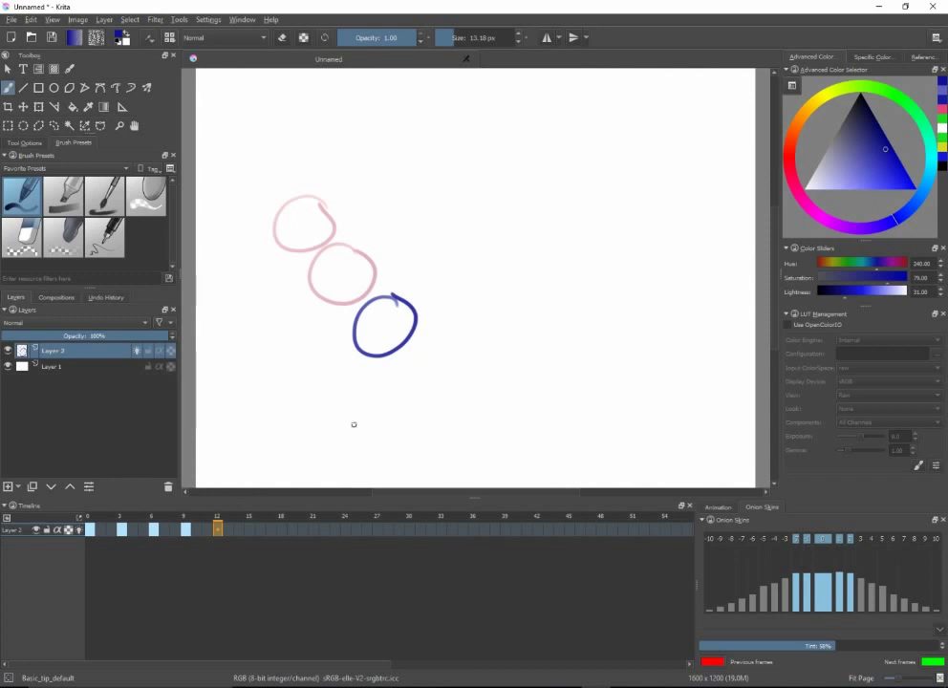
right_click(216, 532)
left_click(230, 541)
mouse_move(436, 333)
left_mouse_down()
mouse_move(390, 366)
mouse_move(436, 409)
mouse_move(432, 332)
left_mouse_up()
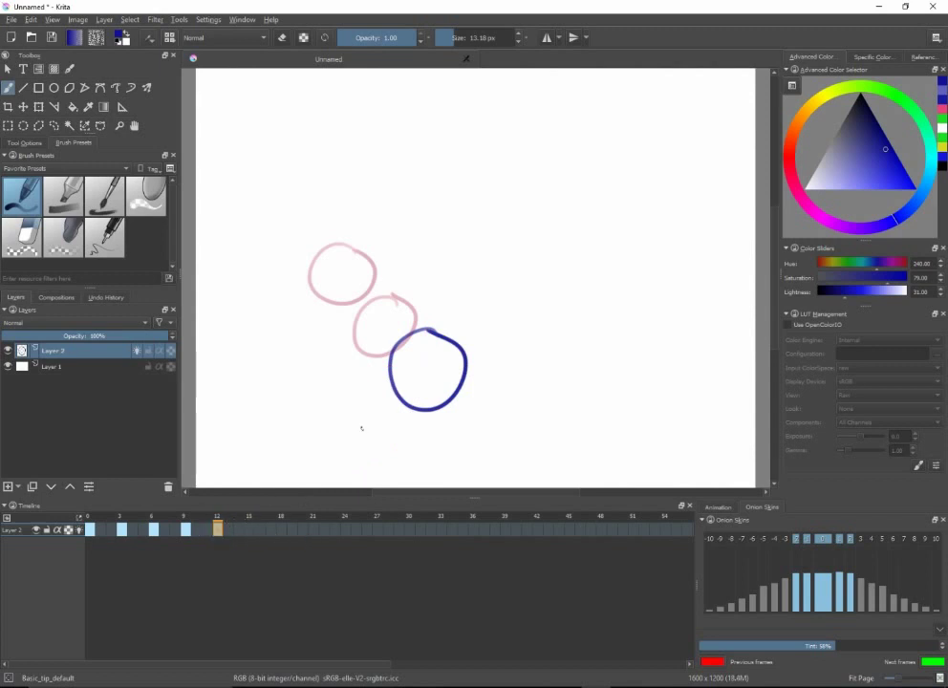
Enable the -3, -4 and -5 onion skins and raise the -4 opacity
left_click(786, 541)
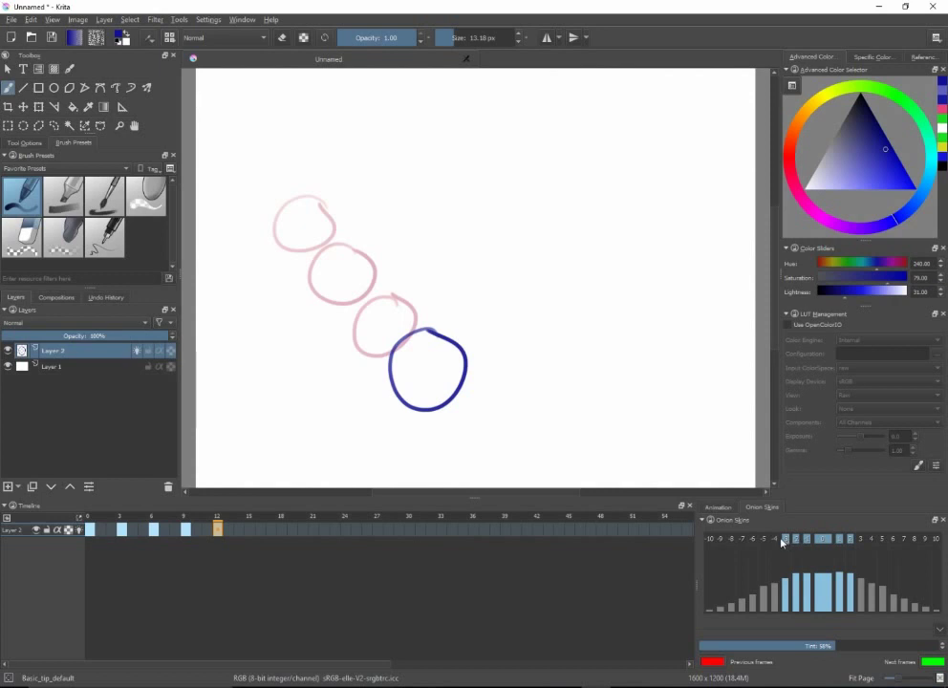
left_click(764, 541)
left_click(767, 542)
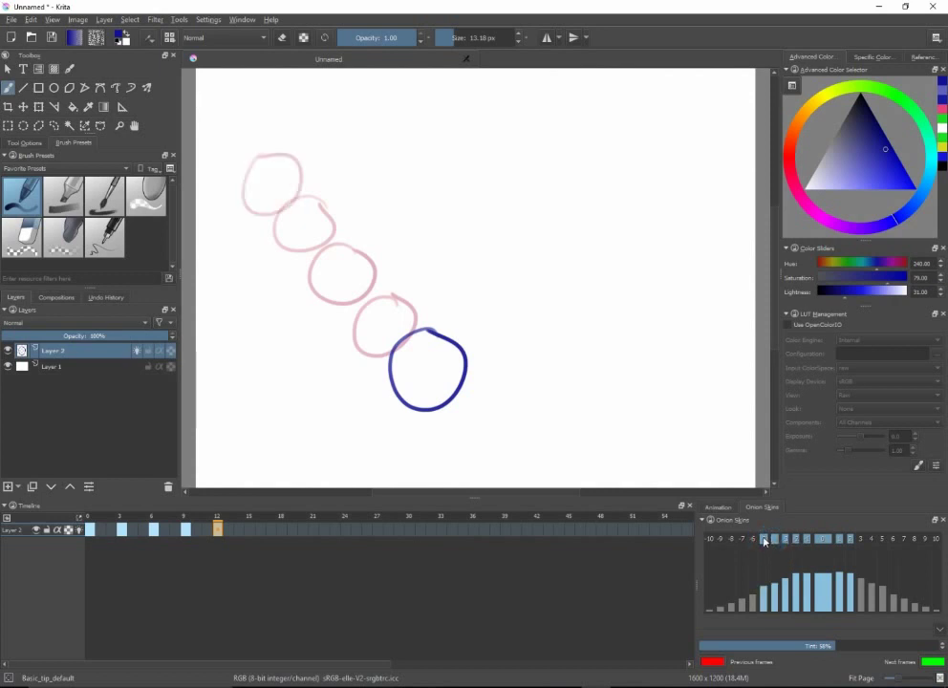
left_click(764, 541)
left_click(777, 541)
left_click(776, 538)
left_click(775, 587)
mouse_move(776, 590)
left_mouse_down()
mouse_move(774, 551)
mouse_move(775, 585)
mouse_move(775, 552)
mouse_move(776, 577)
left_mouse_up()
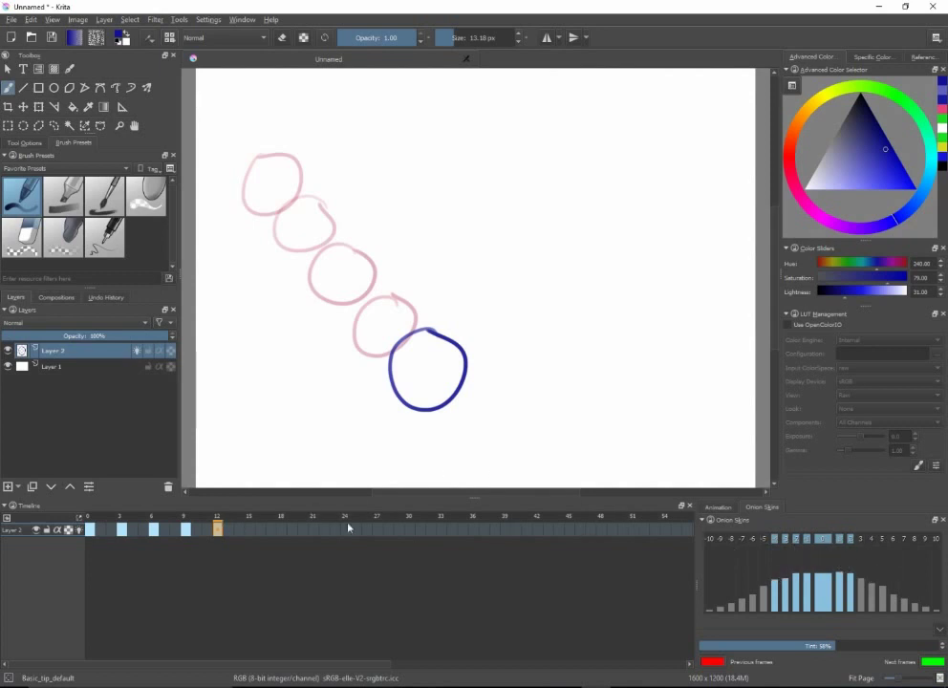
Scrub back to frame 3 and toggle the +1 next-frame onion skin off and on
left_click(176, 529)
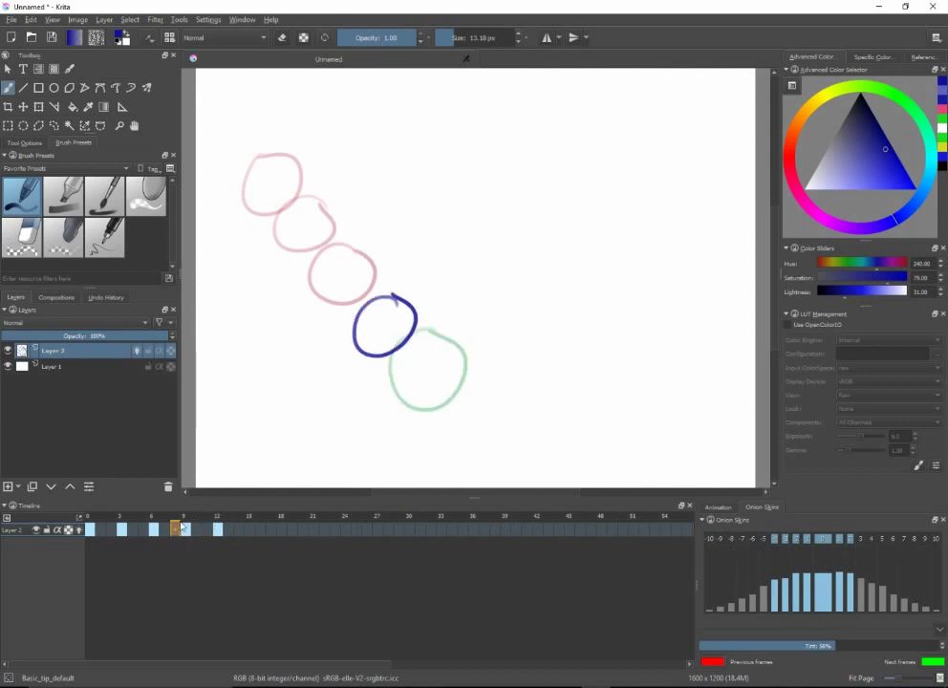
mouse_move(176, 527)
left_mouse_down()
mouse_move(88, 528)
mouse_move(124, 528)
left_mouse_up()
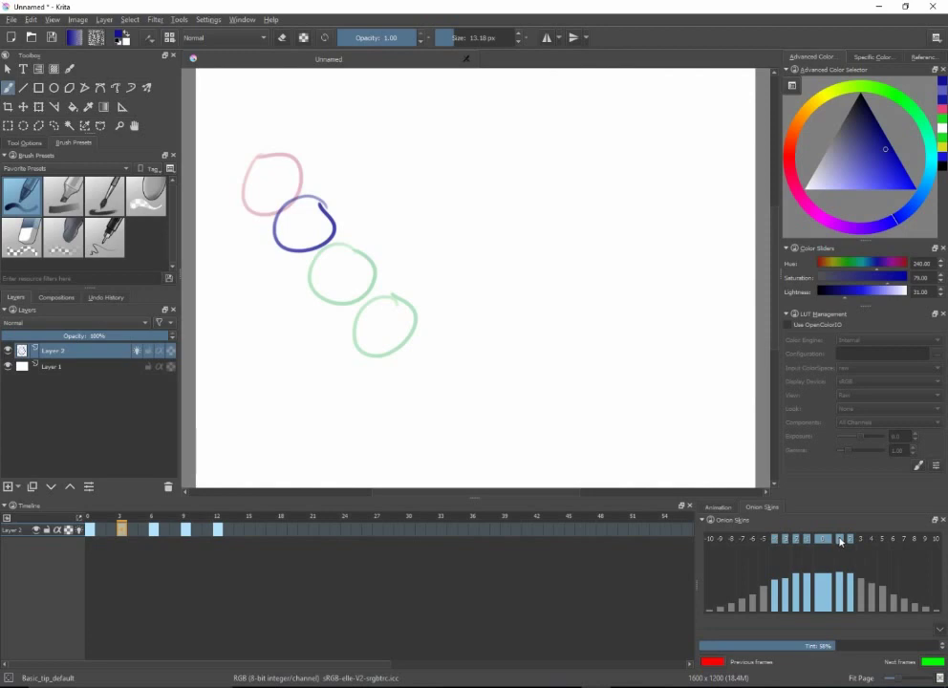
left_click(840, 541)
left_click(841, 541)
left_click(841, 541)
left_click(841, 541)
Toggle Layer 2's onion skins and the 0 onion skin setting off and back on
left_click(78, 552)
left_click(79, 530)
left_click(79, 531)
left_click(822, 540)
left_click(823, 541)
left_click(823, 541)
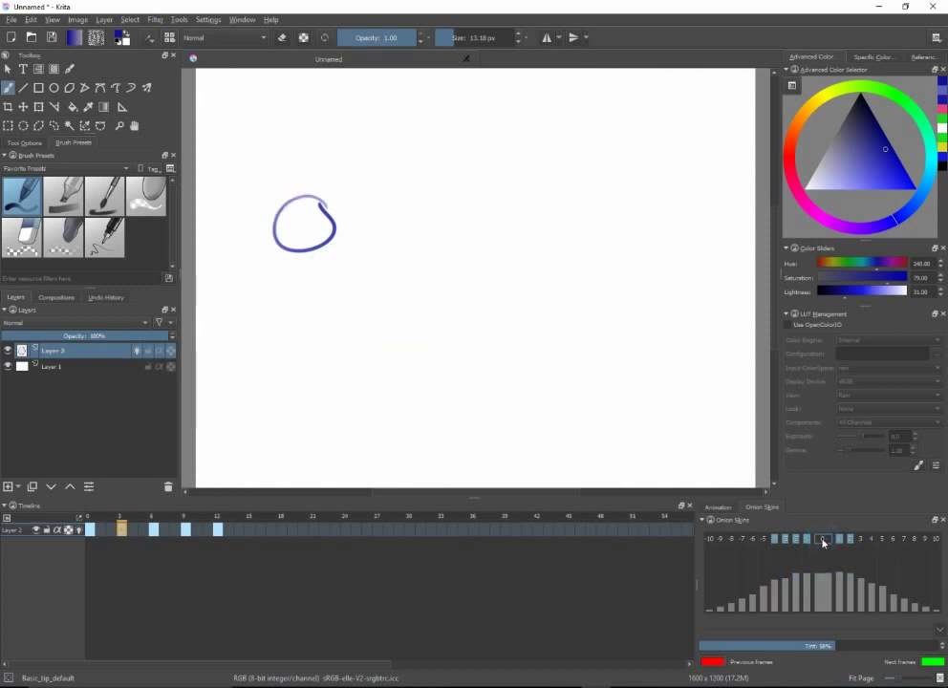
left_click(823, 540)
left_click(824, 540)
left_click(824, 541)
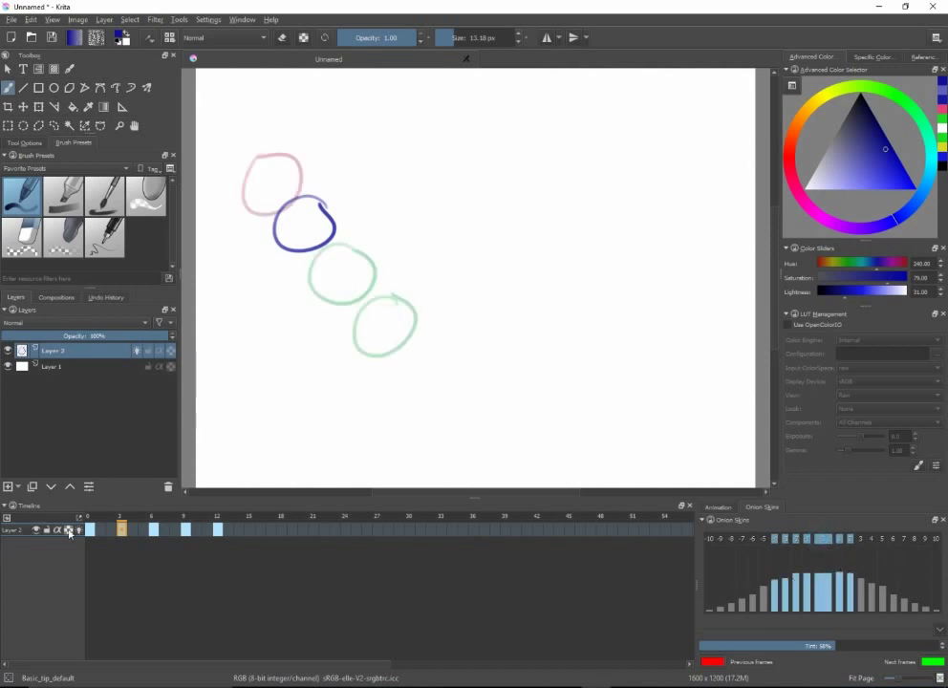
Hide and show the white background Layer 1, then reselect Layer 2
left_click(54, 371)
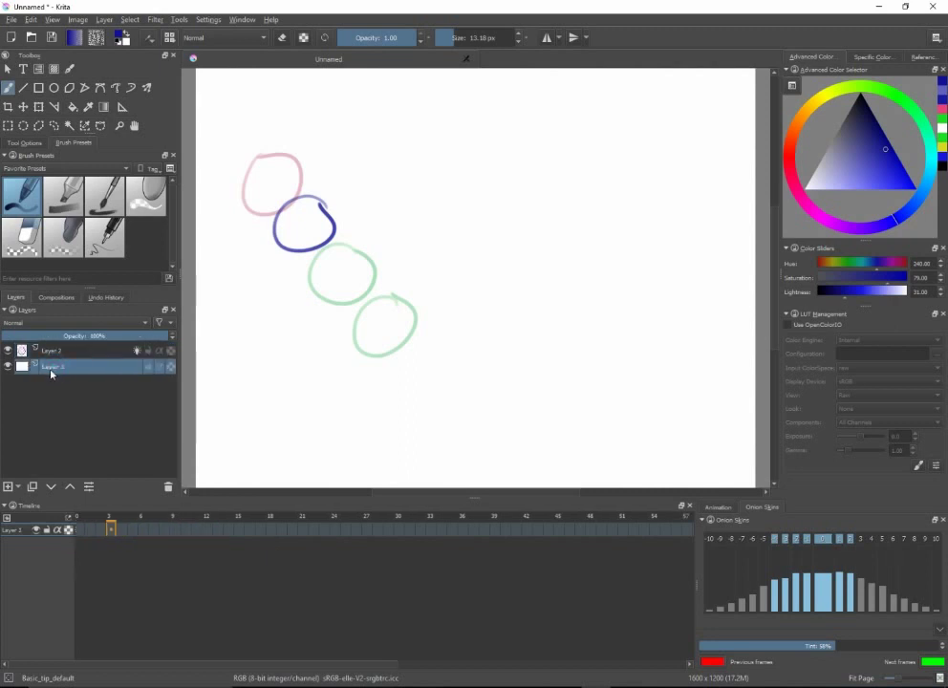
left_click(8, 368)
left_click(9, 367)
left_click(53, 351)
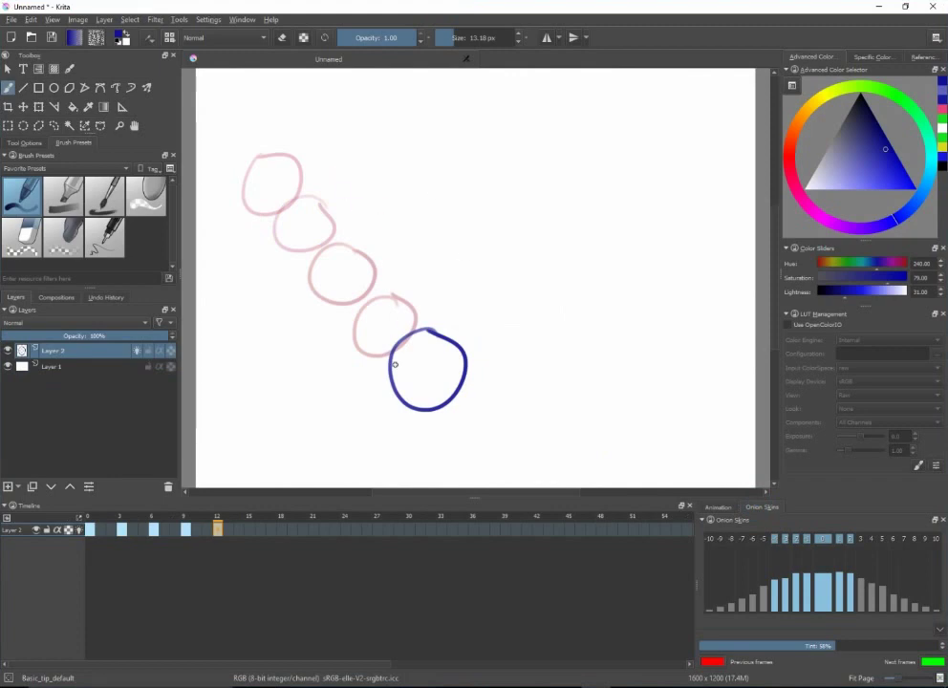
Set the Animation docker's End frame to 20 and play the circle animation
left_click(719, 508)
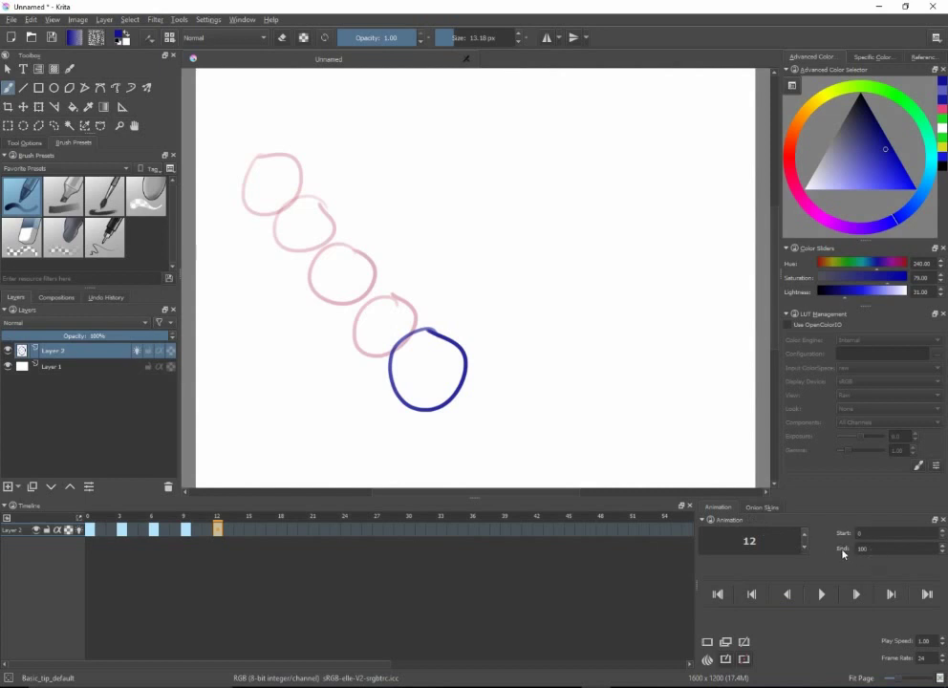
double_click(871, 552)
left_click(823, 599)
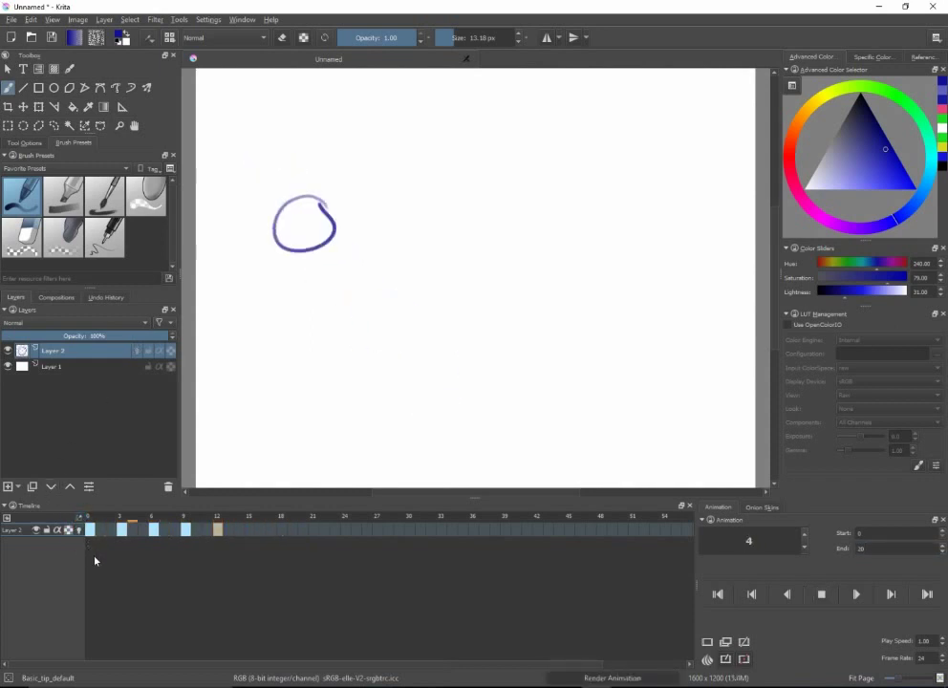
Stop playback, move the frame-12 keyframe to frame 14 and the frame-3 keyframe to 2
key("space")
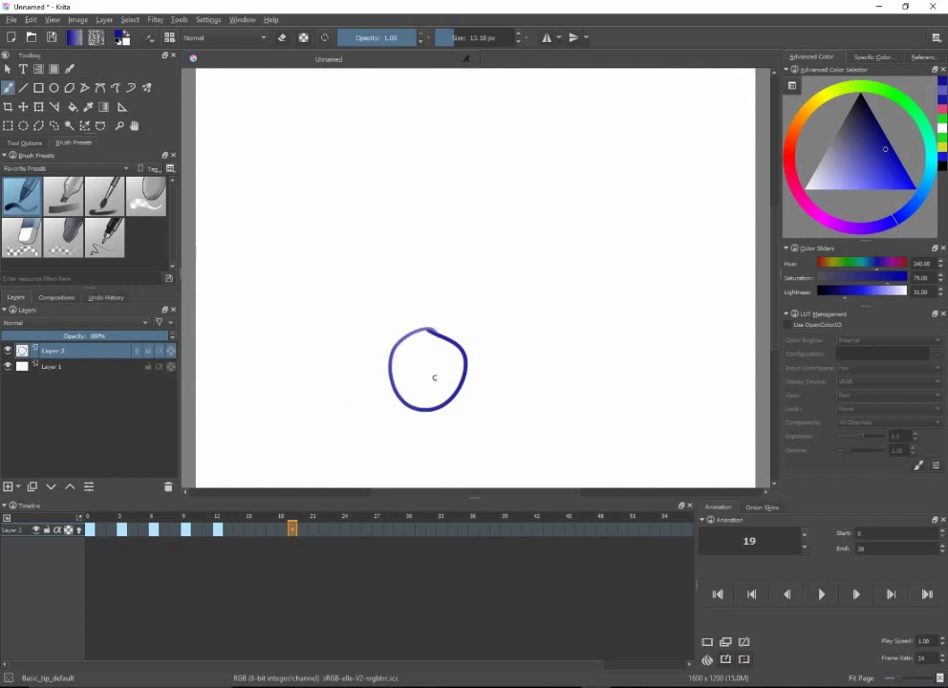
left_click(218, 531)
left_click(260, 530)
mouse_move(218, 531)
left_mouse_down()
mouse_move(238, 535)
mouse_move(177, 531)
mouse_move(215, 532)
left_mouse_up()
left_click(122, 530)
left_click_drag(113, 533, 110, 532)
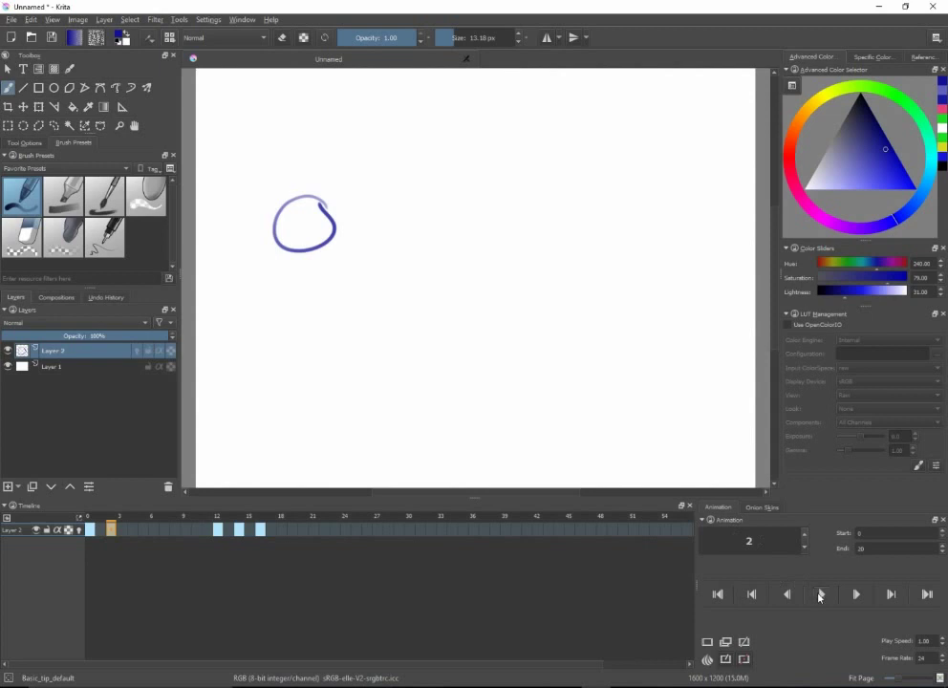
Replay and stop the animation, then scrub frames 12 to 20, ending on frame 14
left_click(821, 595)
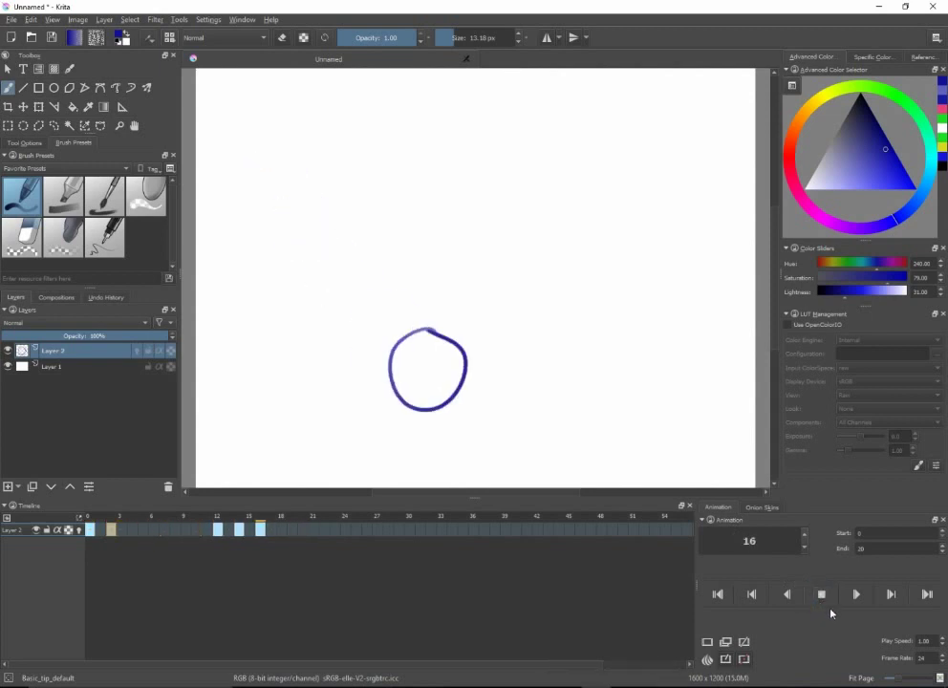
left_click(826, 595)
left_click(239, 526)
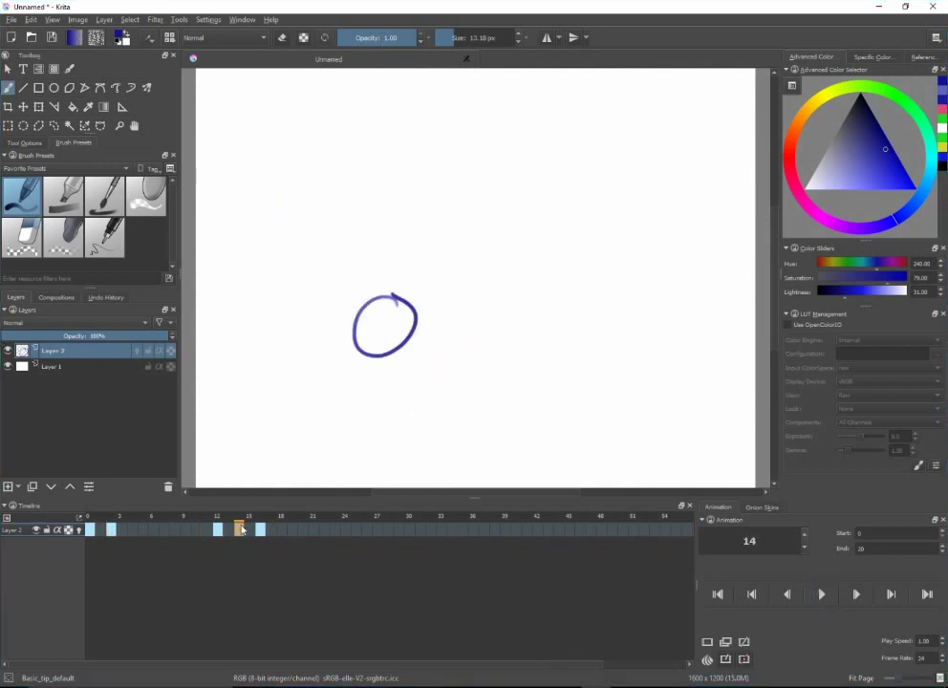
left_click_drag(242, 532, 316, 532)
left_click(217, 522)
mouse_move(217, 522)
left_mouse_down()
mouse_move(196, 522)
mouse_move(312, 531)
mouse_move(240, 532)
left_mouse_up()
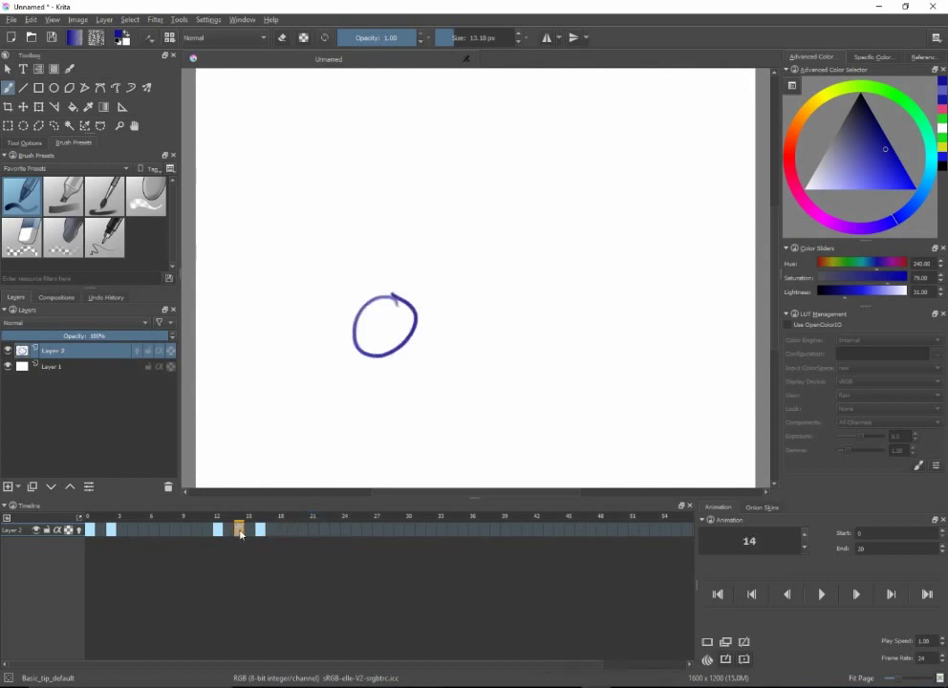
Turn on onion skins, add an empty frame 6, and draw an in-between circle
left_click(80, 530)
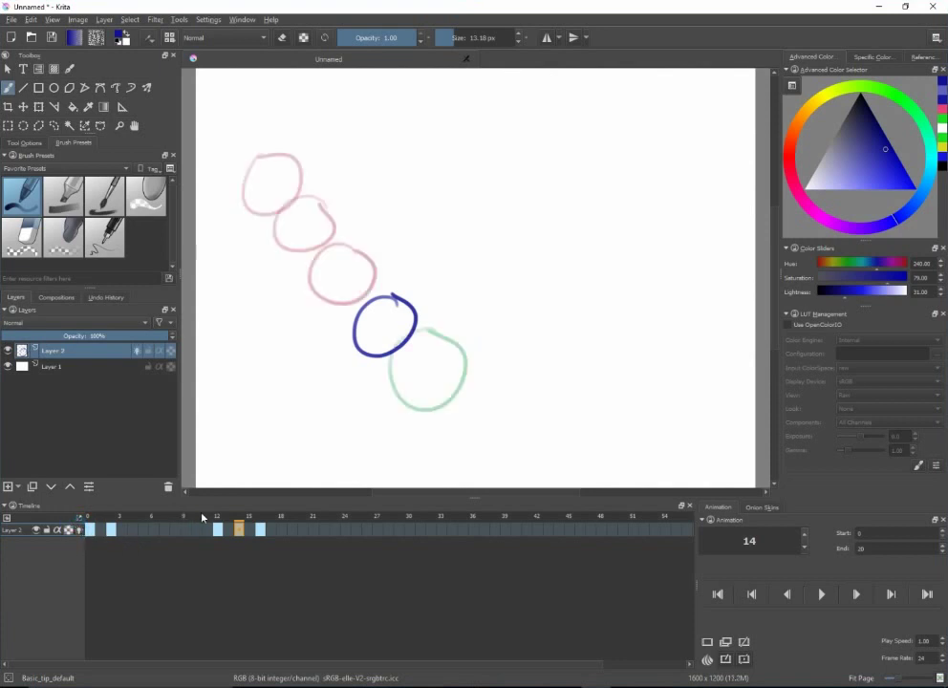
left_click(154, 529)
right_click(154, 532)
left_click(166, 540)
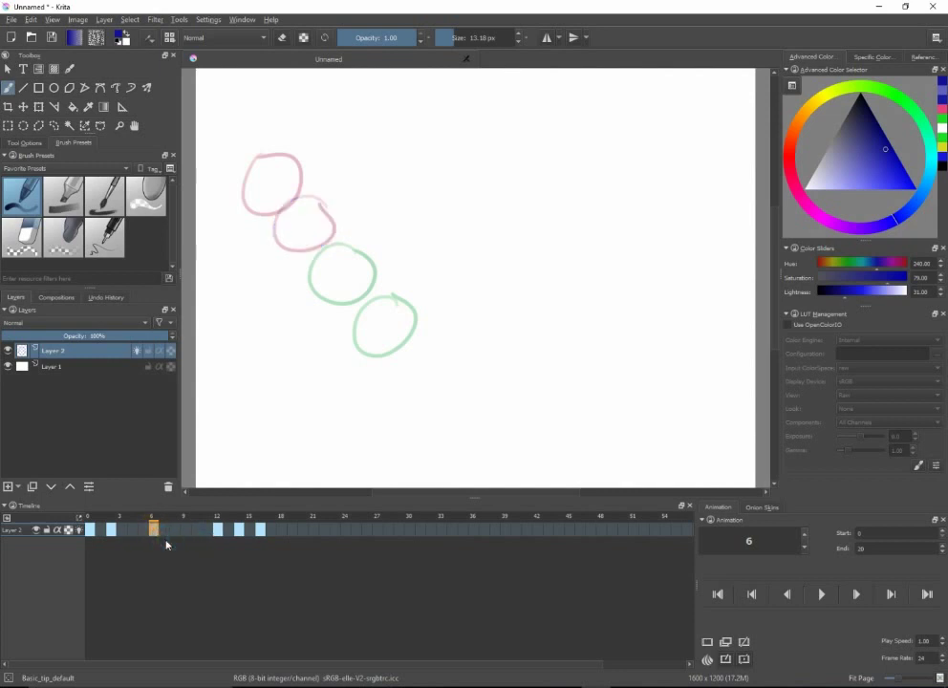
mouse_move(301, 246)
left_mouse_down()
mouse_move(366, 206)
mouse_move(343, 272)
mouse_move(304, 233)
left_mouse_up()
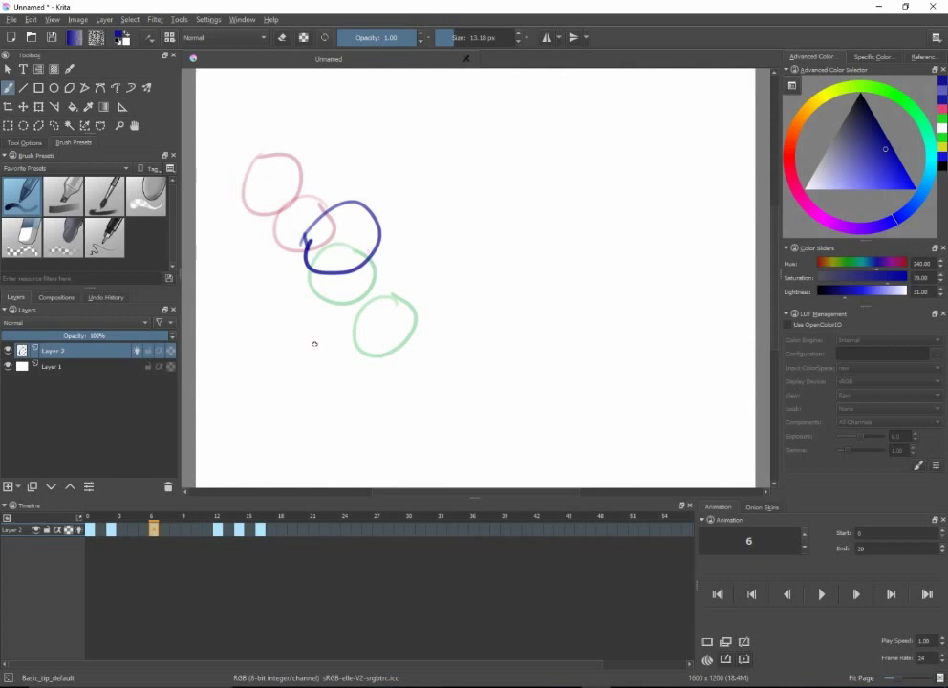
mouse_move(154, 514)
left_mouse_down()
mouse_move(95, 518)
mouse_move(250, 505)
mouse_move(153, 506)
left_mouse_up()
Undo the unsatisfactory strokes and redraw a larger in-between oval on frame 6
key("ctrl+z")
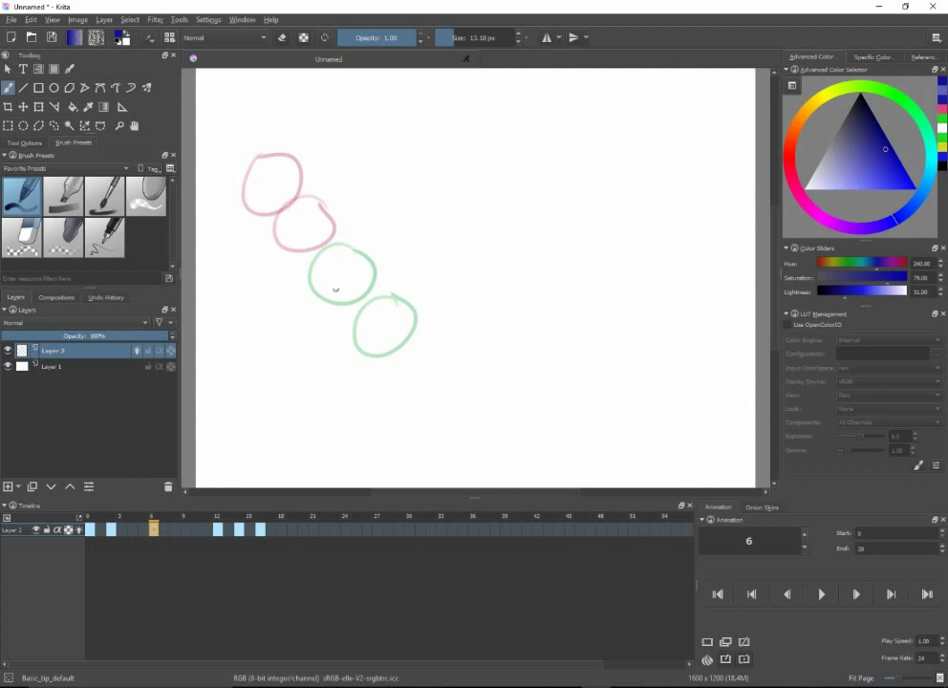
mouse_move(330, 212)
left_mouse_down()
mouse_move(387, 261)
mouse_move(321, 226)
mouse_move(330, 261)
mouse_move(395, 169)
mouse_move(382, 227)
mouse_move(388, 280)
left_mouse_up()
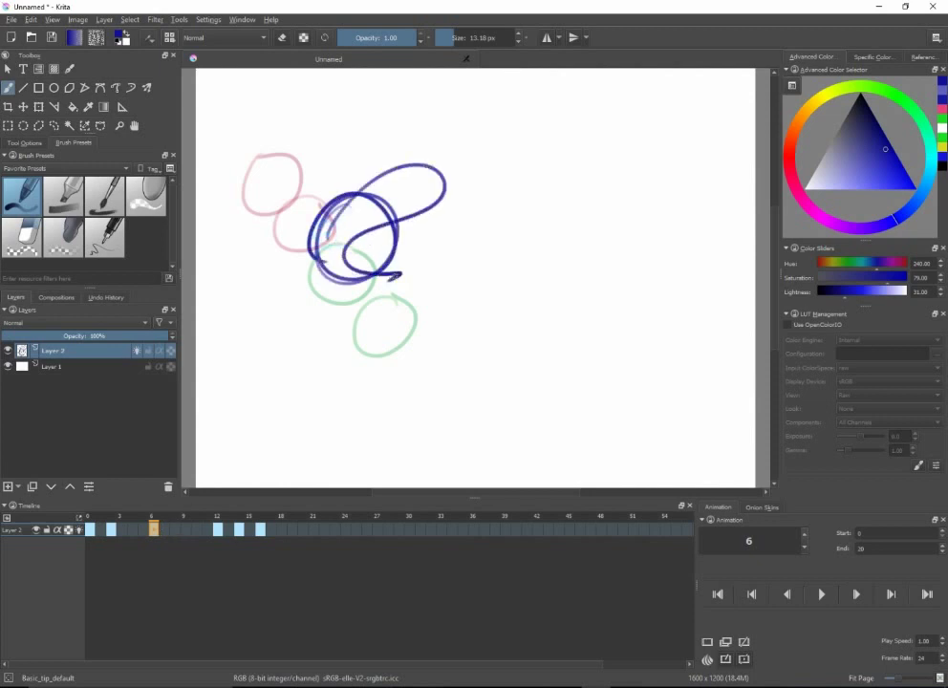
key("ctrl+z")
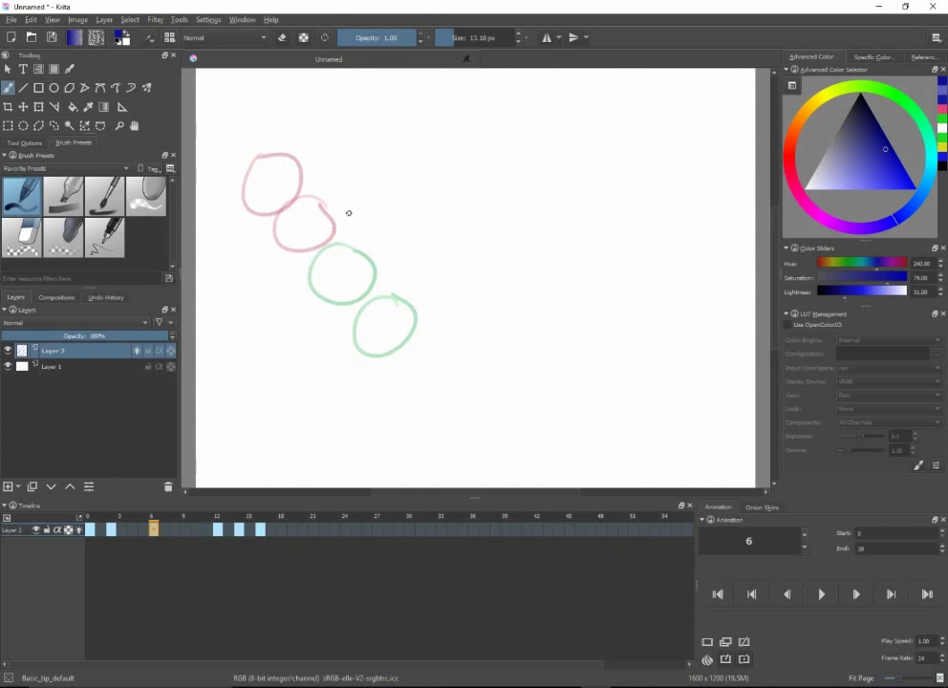
mouse_move(345, 206)
left_mouse_down()
mouse_move(299, 273)
mouse_move(377, 182)
mouse_move(341, 277)
mouse_move(333, 202)
left_mouse_up()
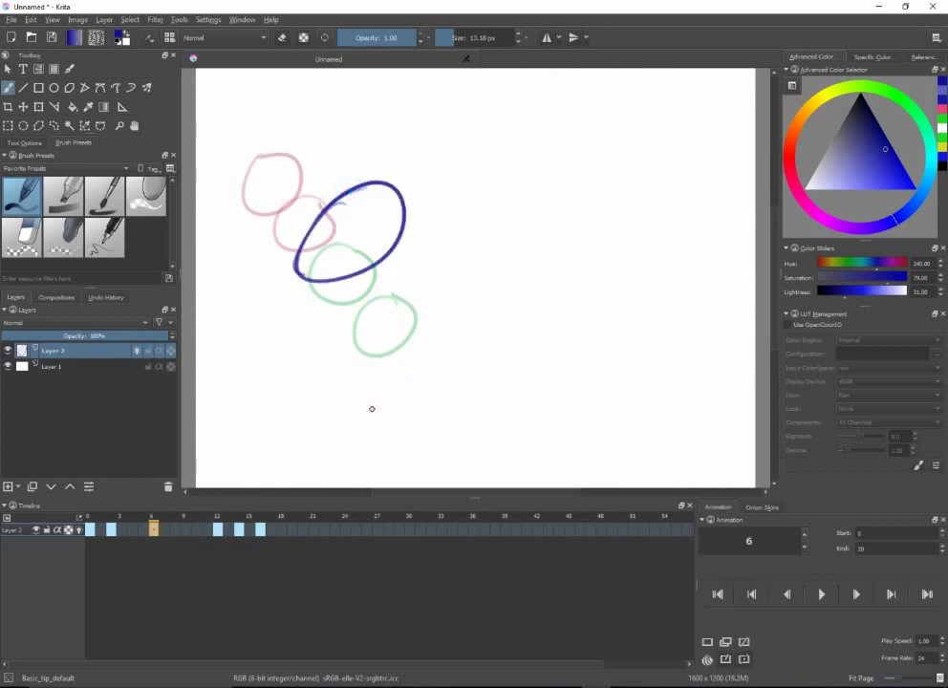
Remove the frame-6 keyframe and add a new empty Layer 5 above Layer 2
right_click(154, 533)
left_click(177, 541)
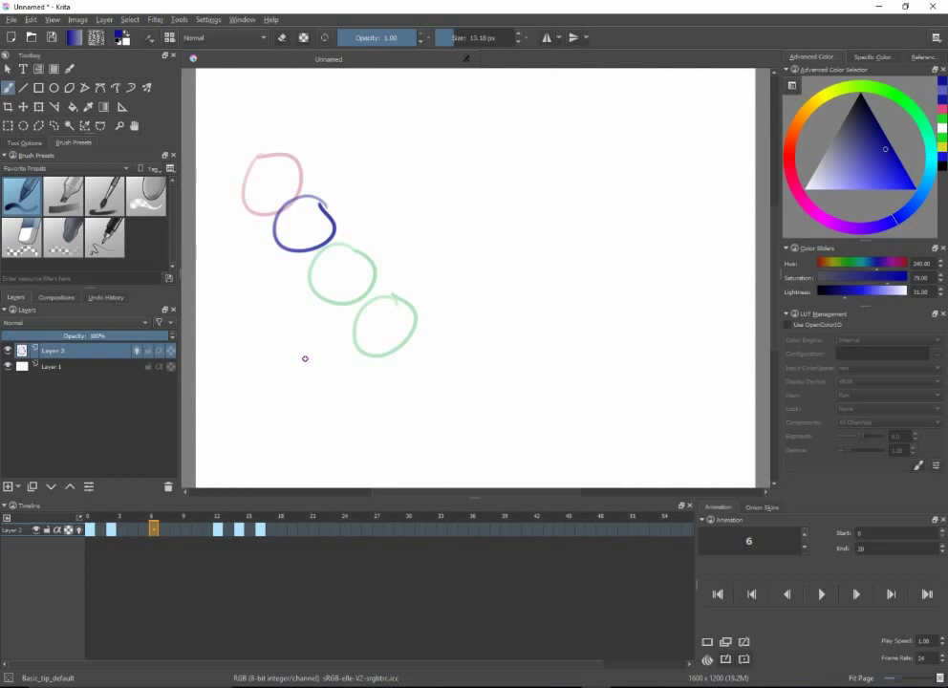
mouse_move(49, 357)
left_click(9, 487)
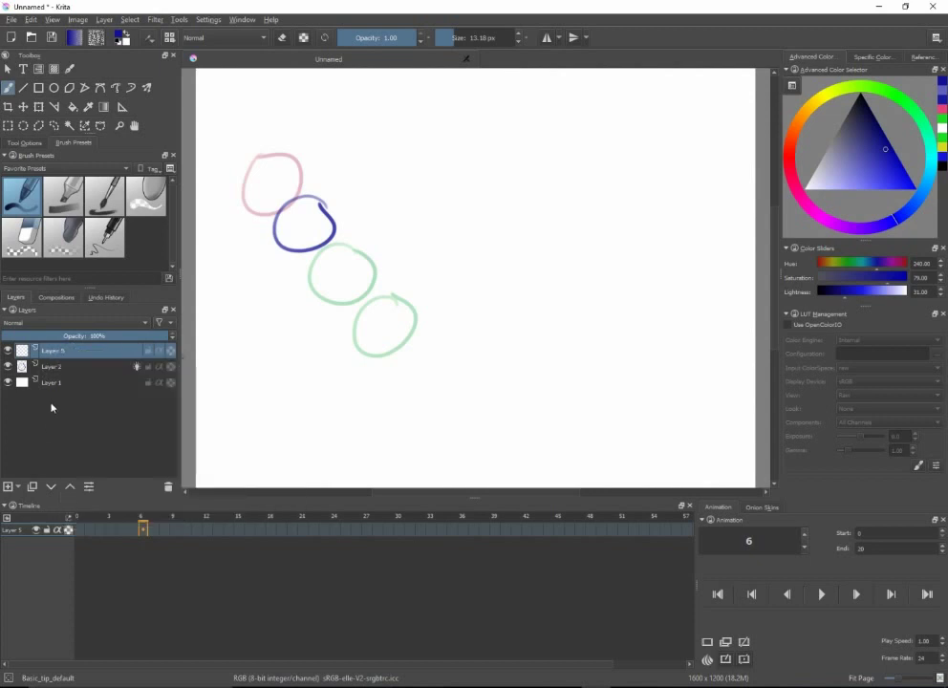
Add a new empty Layer 6 above Layer 5, then settle on Layer 2
left_click(7, 519)
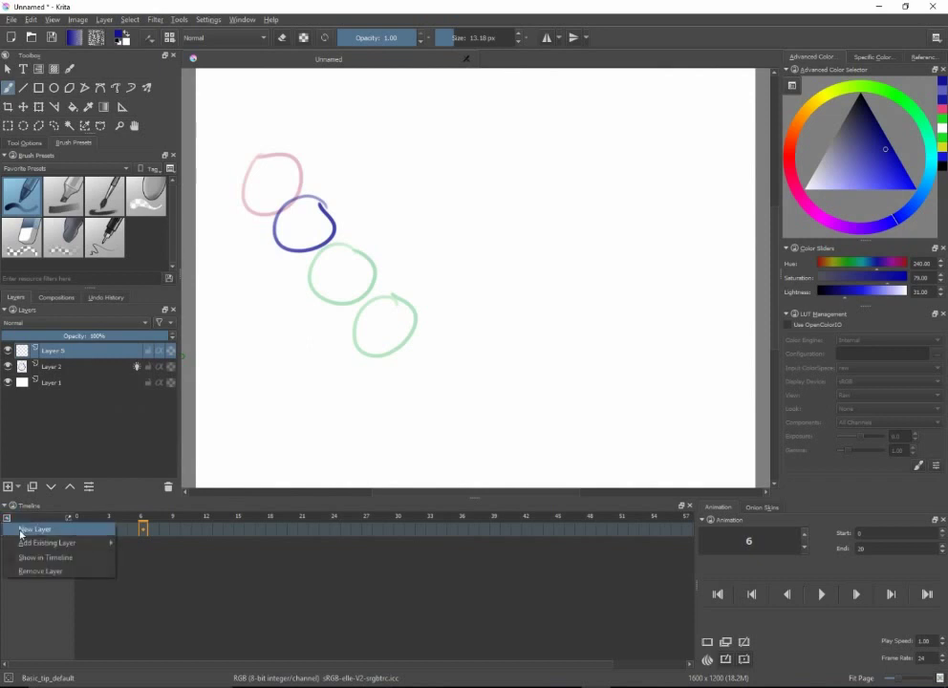
left_click(21, 531)
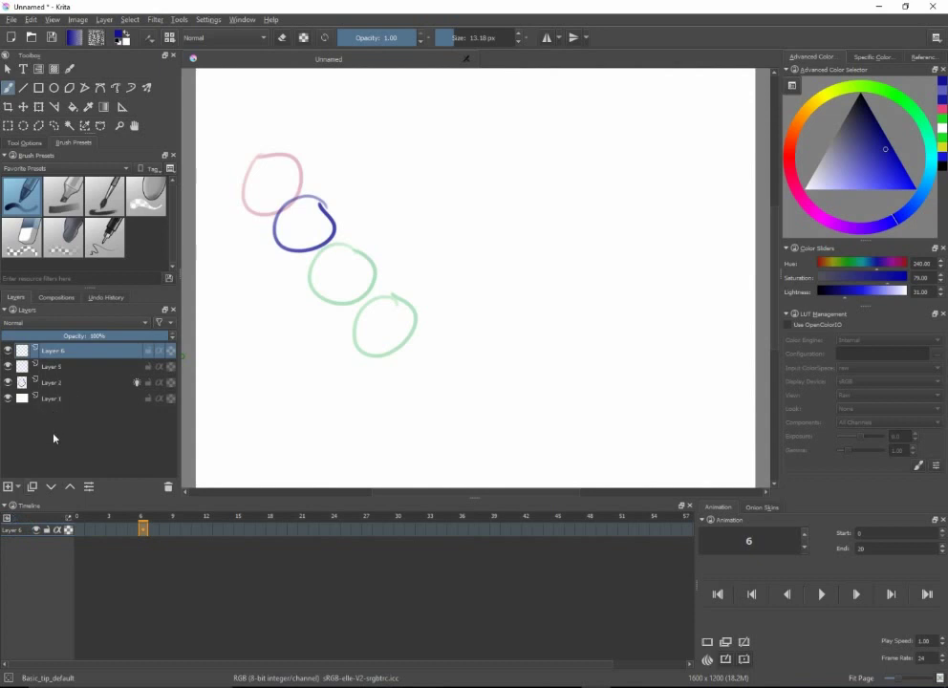
left_click(48, 368)
left_click(48, 384)
left_click(52, 398)
left_click(59, 382)
left_click(61, 366)
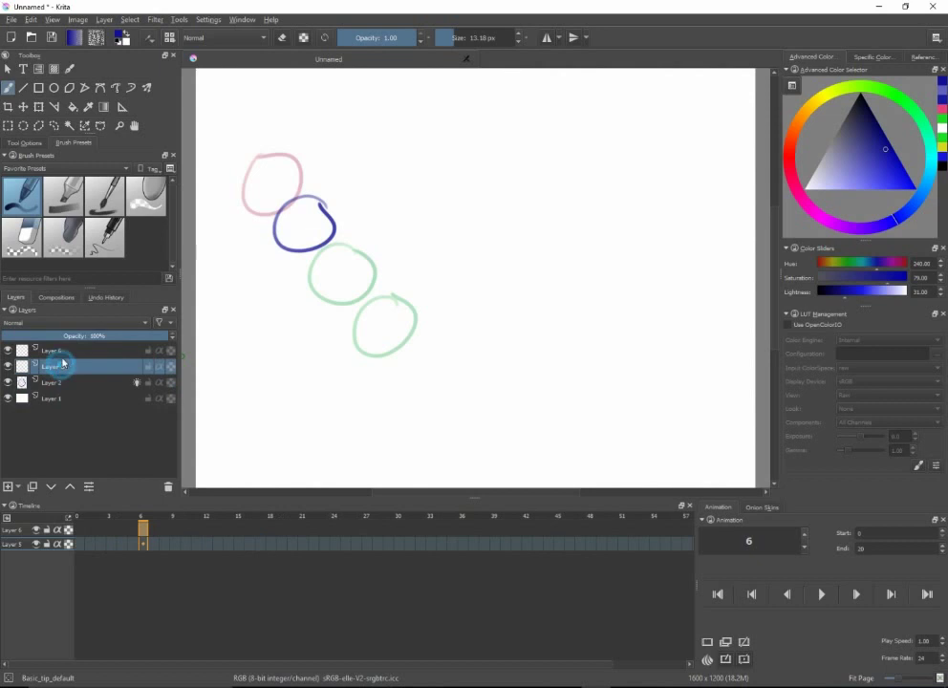
left_click(61, 351)
left_click(55, 366)
left_click(53, 383)
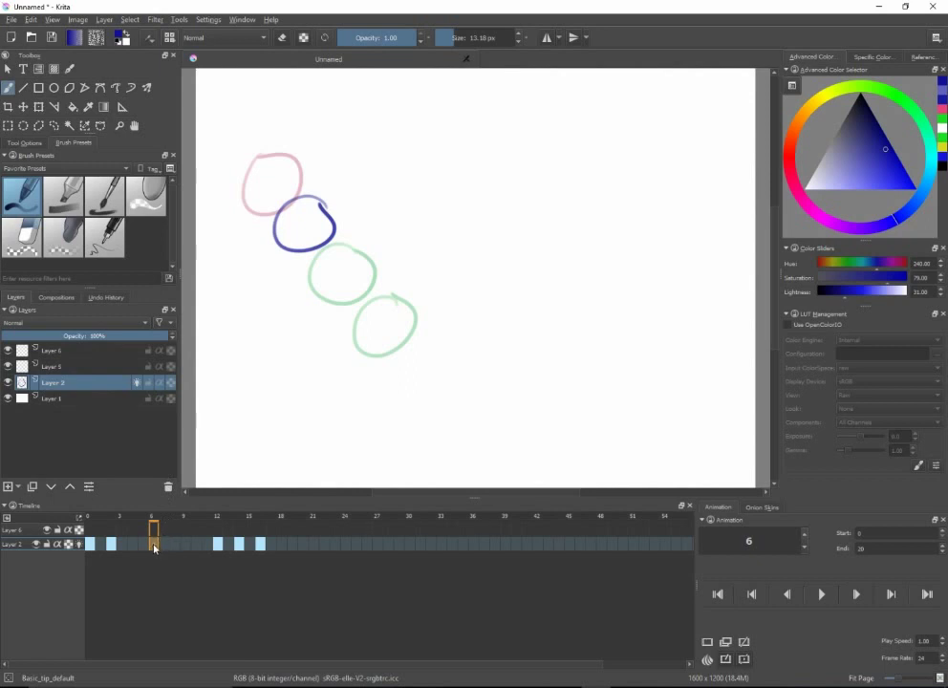
Create an empty keyframe at frame 6 of Layer 2 and draw a triangle on it
right_click(154, 544)
left_click(168, 552)
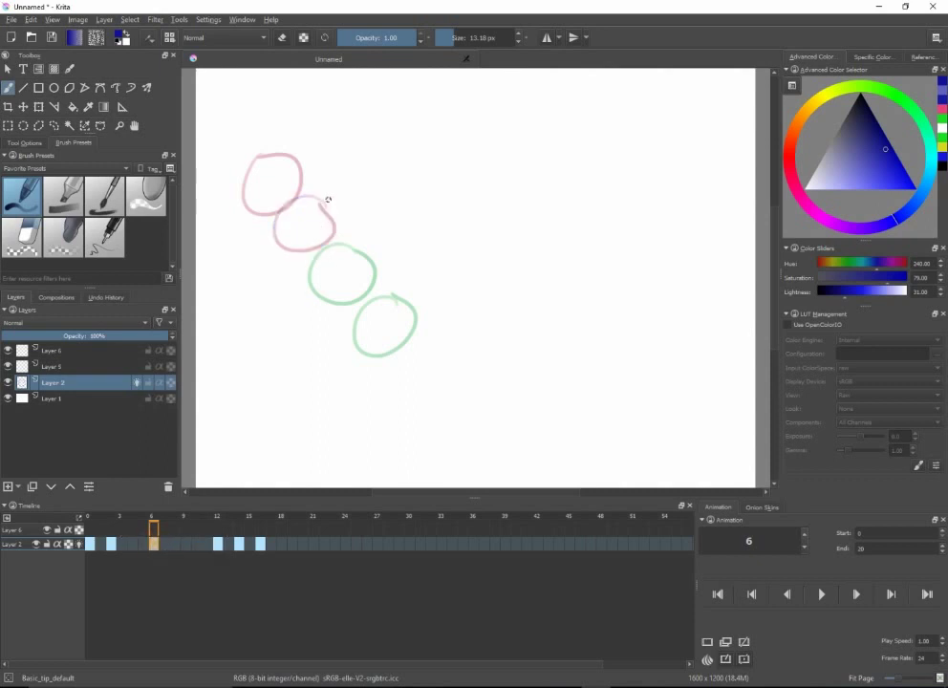
mouse_move(331, 189)
left_mouse_down()
mouse_move(303, 243)
mouse_move(338, 265)
mouse_move(355, 231)
mouse_move(331, 191)
left_mouse_up()
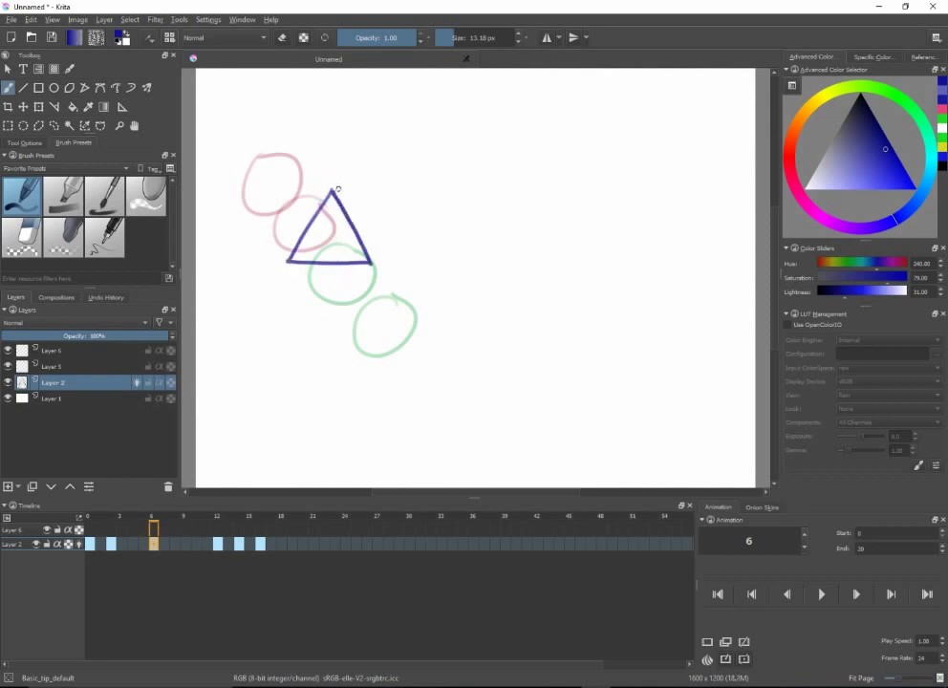
Copy the triangle frame into a new keyframe at frame 9
left_click(181, 521)
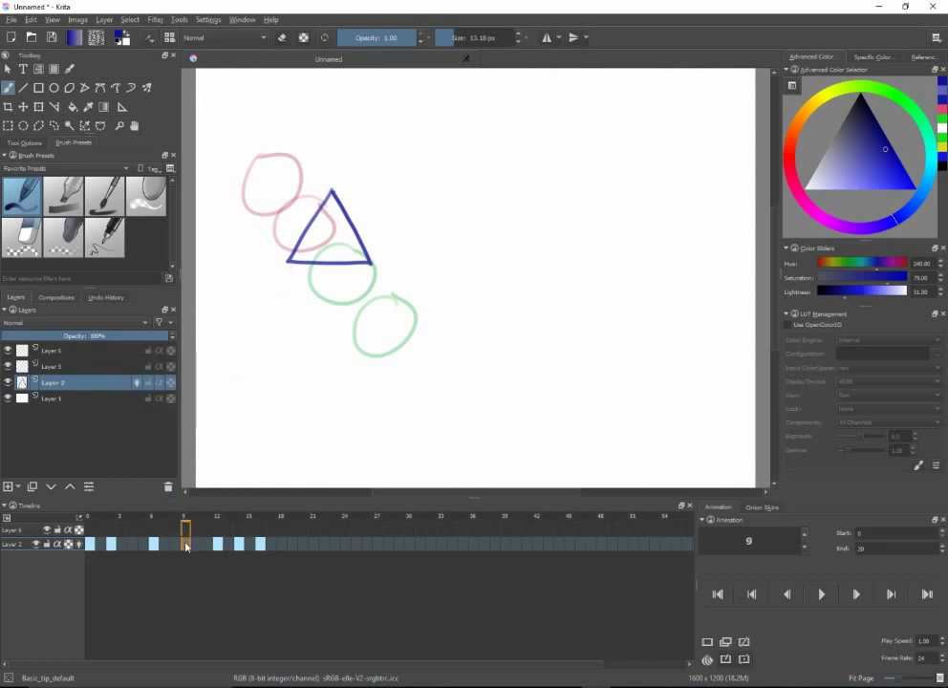
right_click(185, 545)
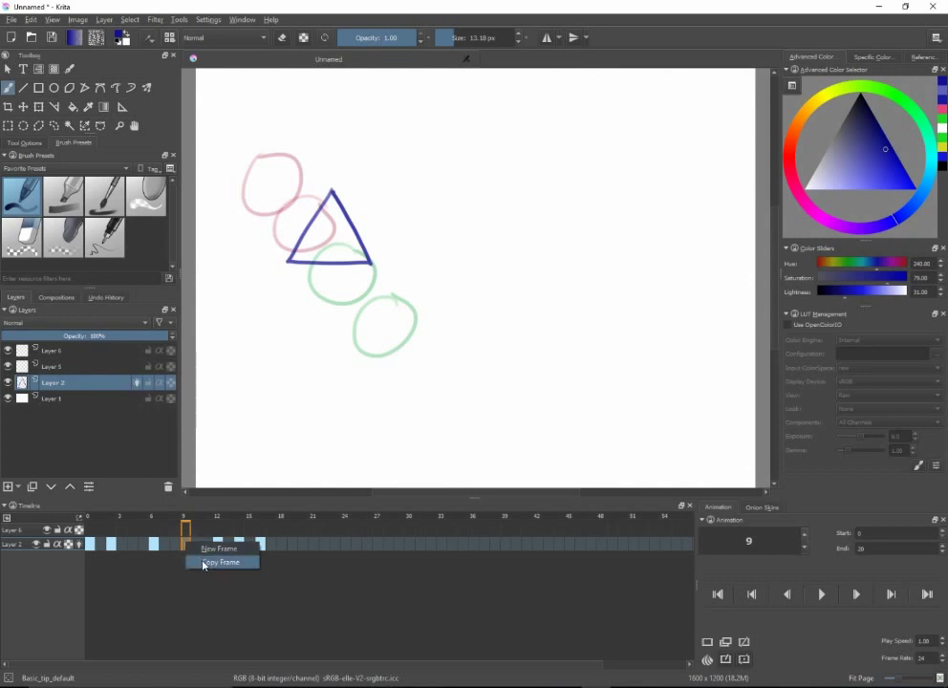
left_click(203, 563)
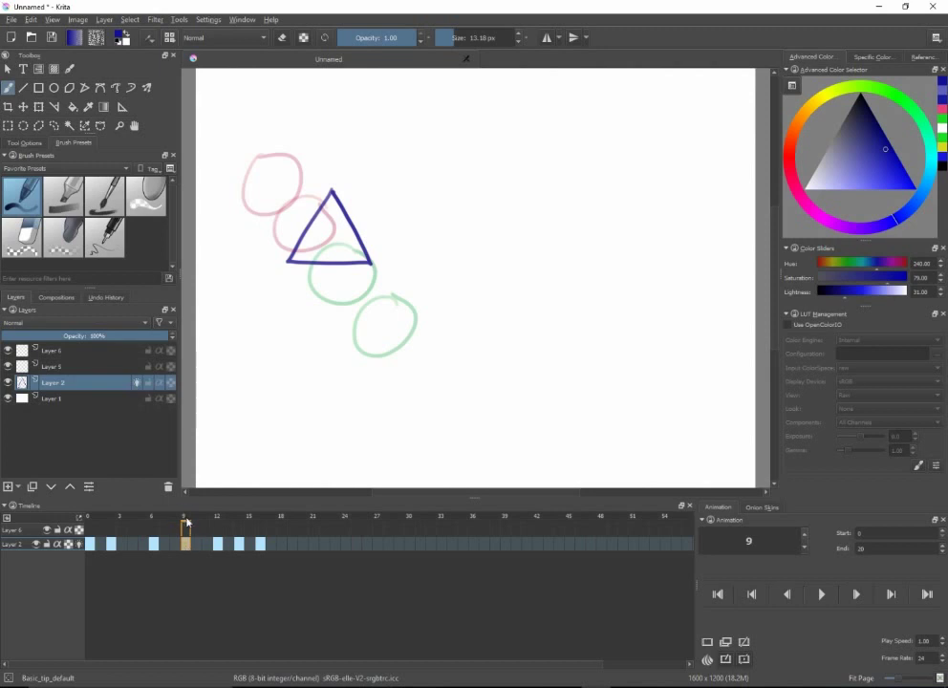
mouse_move(184, 529)
left_mouse_down()
mouse_move(152, 529)
mouse_move(182, 529)
left_mouse_up()
Drag the copied triangle keyframe from frame 9 to frame 20, then scrub frames 14–17
left_click_drag(185, 545, 239, 526)
left_click(288, 517)
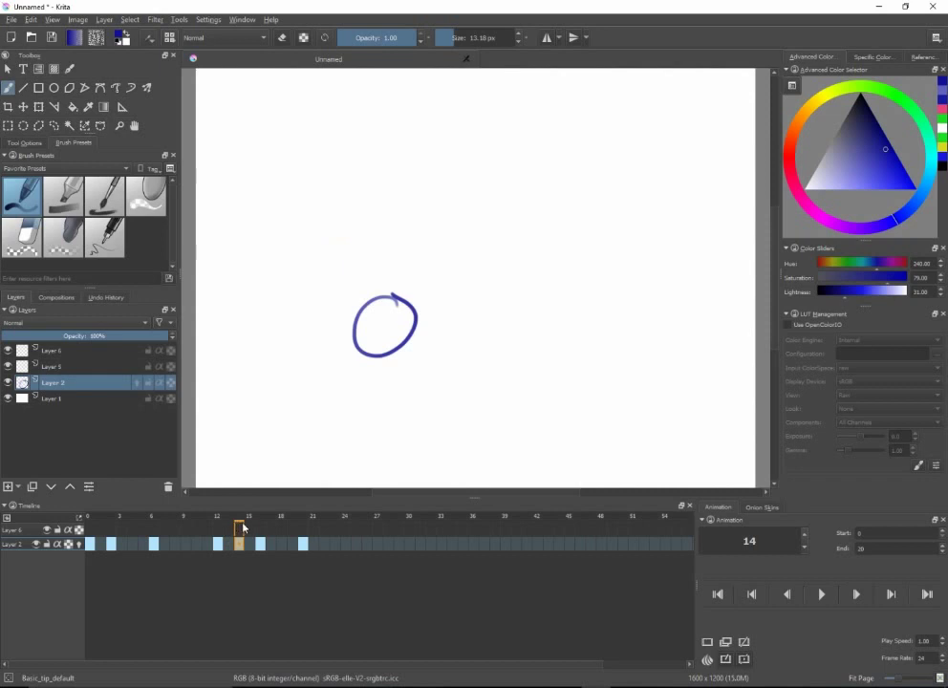
left_click_drag(239, 526, 302, 526)
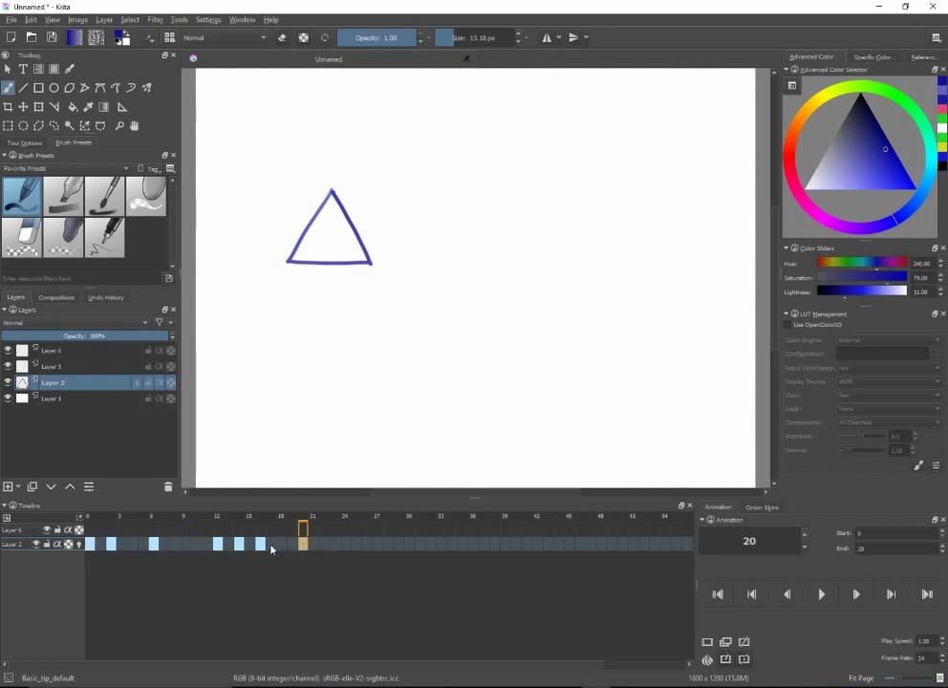
Copy the frame-18 circle into a new keyframe and move it to frame 29
left_click(281, 517)
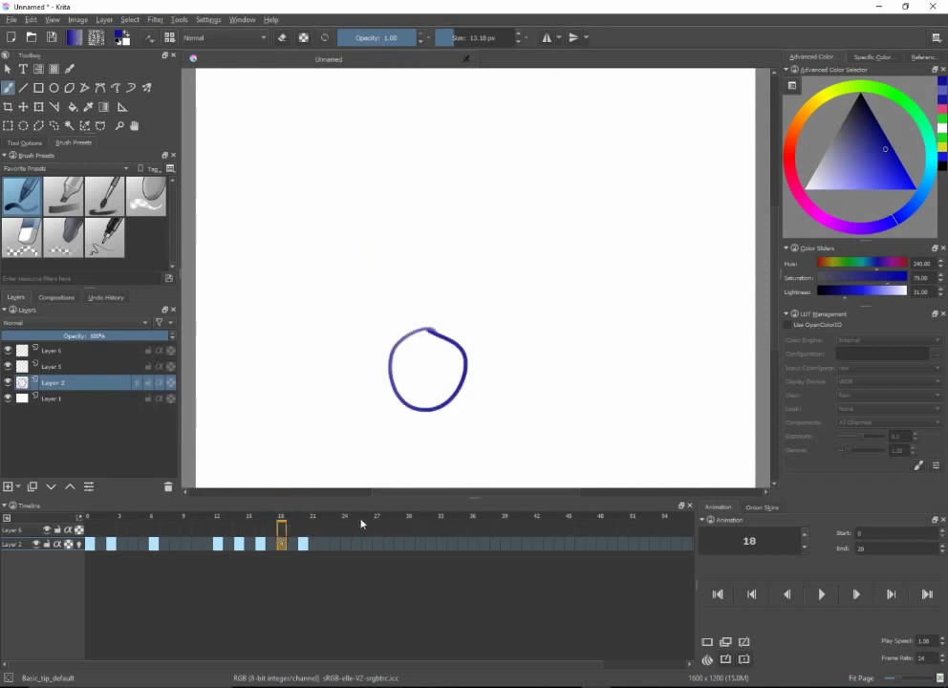
left_click(259, 519)
right_click(262, 546)
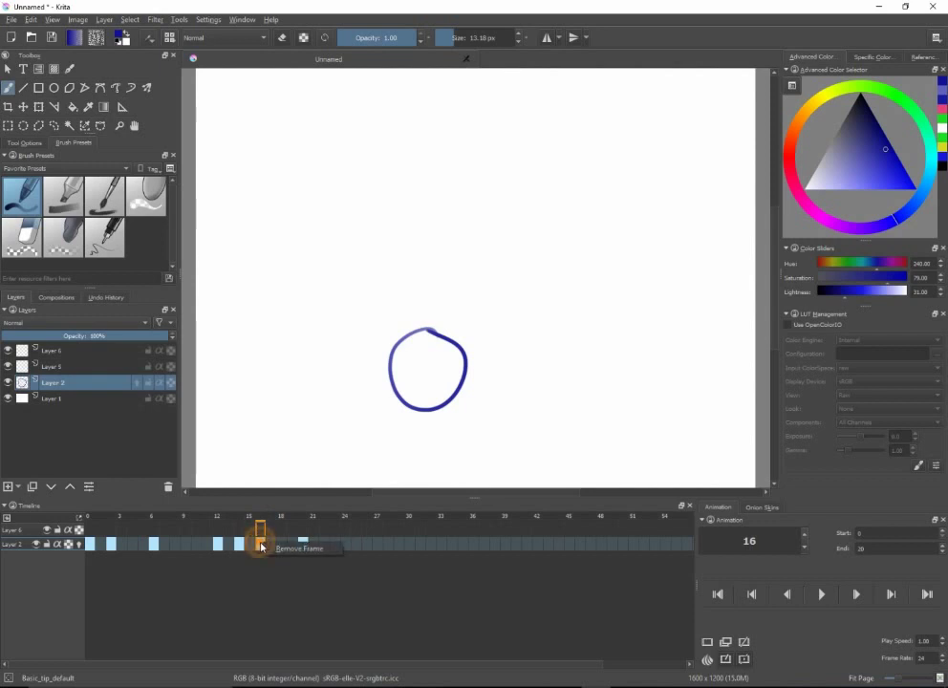
left_click(179, 608)
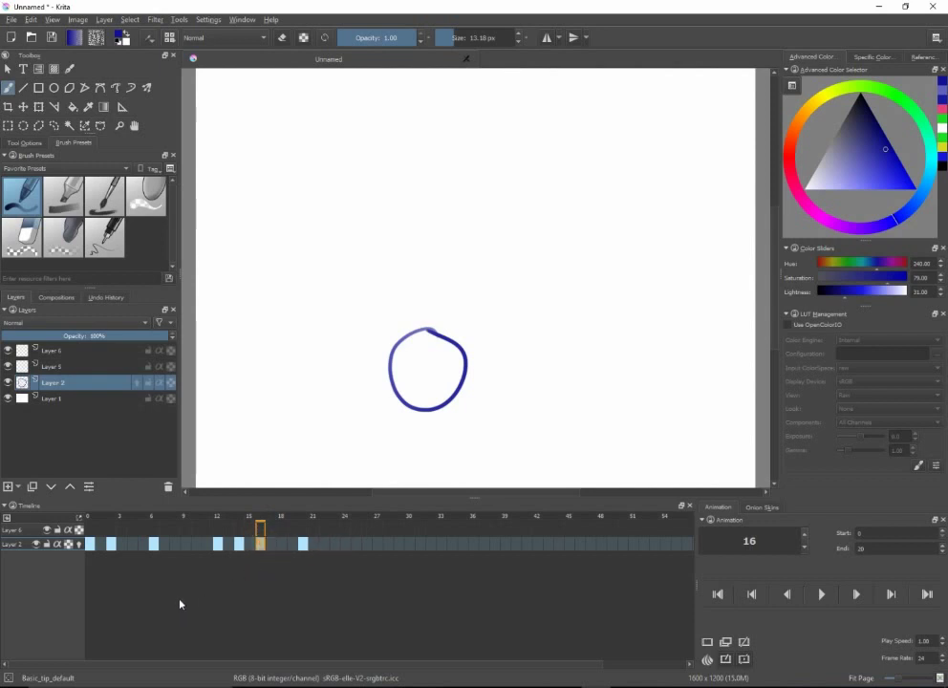
left_click(409, 520)
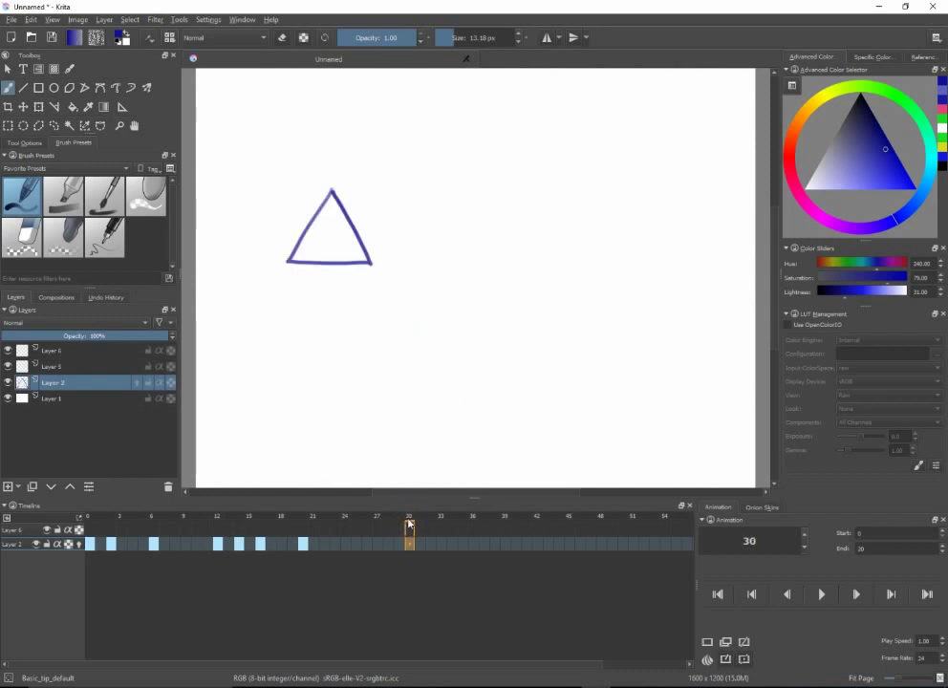
left_click(280, 519)
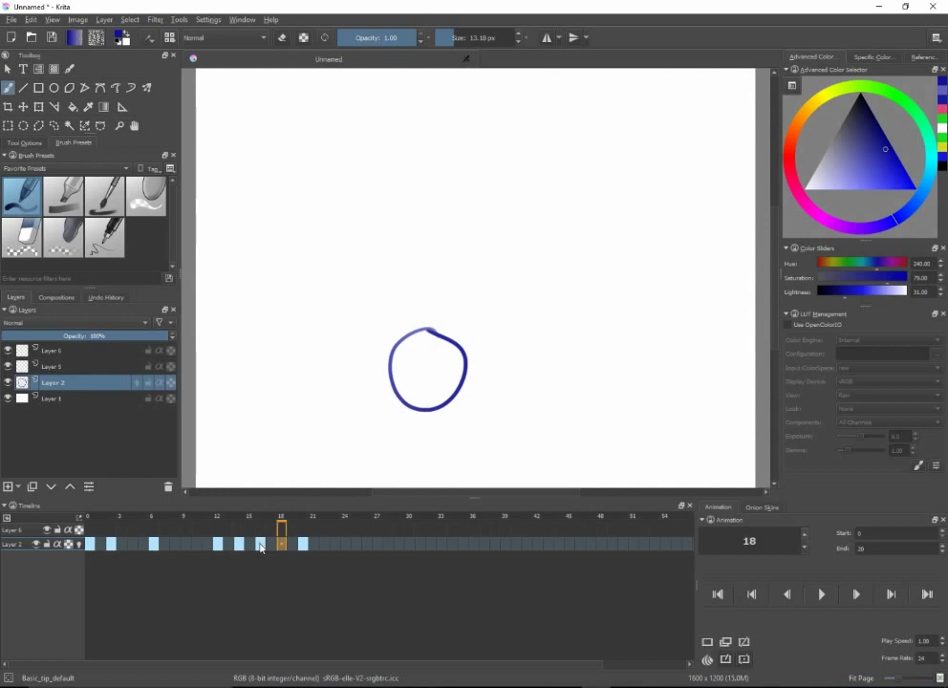
right_click(281, 544)
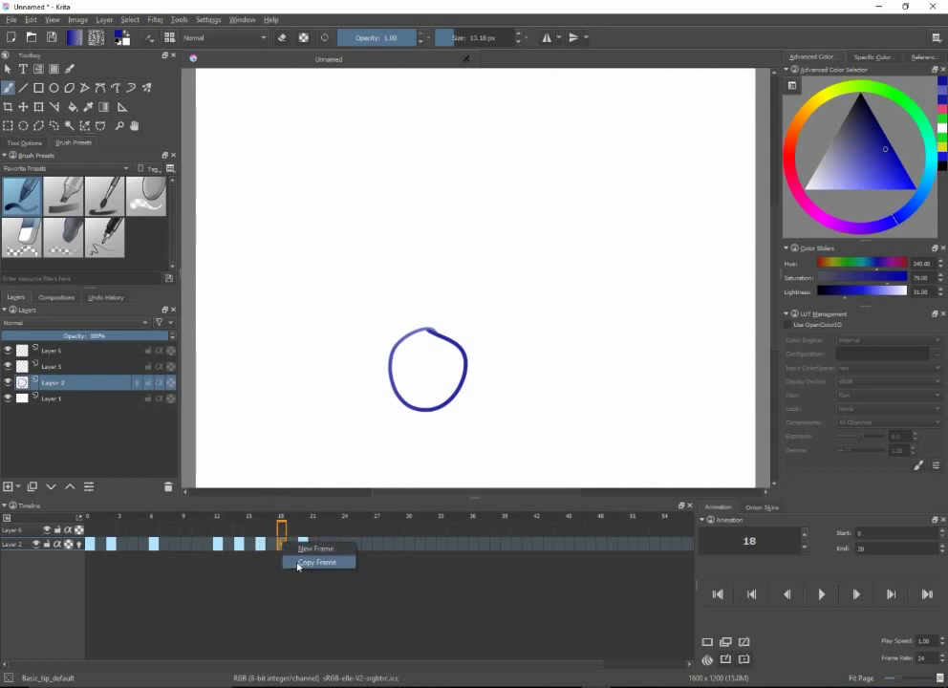
left_click(298, 565)
left_click_drag(283, 544, 400, 544)
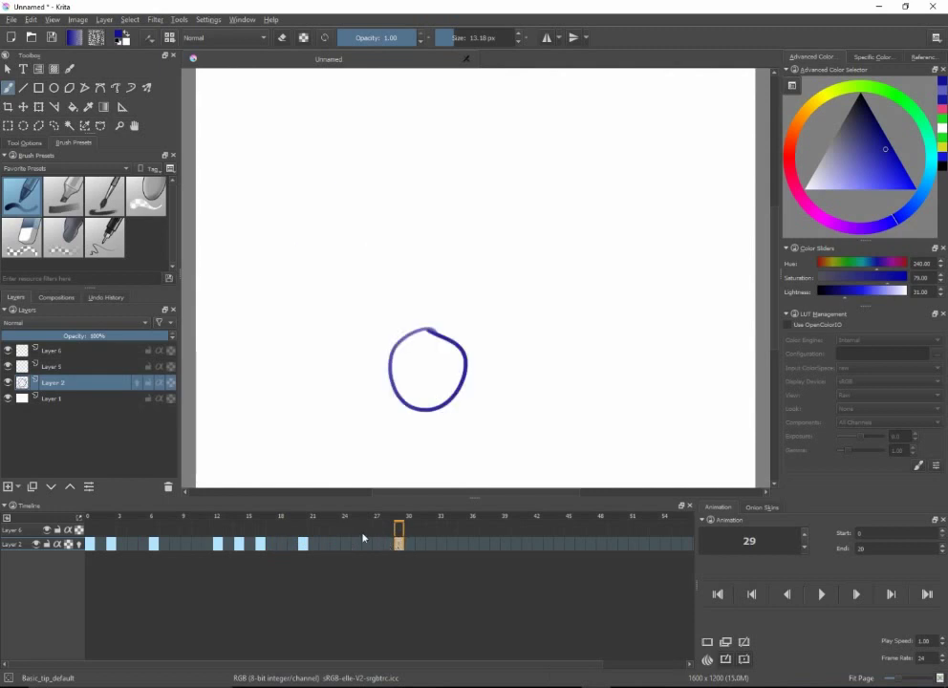
Draw a smile and two eye dots inside the frame-29 circle
left_click_drag(238, 519, 399, 533)
left_click_drag(406, 381, 441, 382)
left_click(413, 361)
left_click(436, 361)
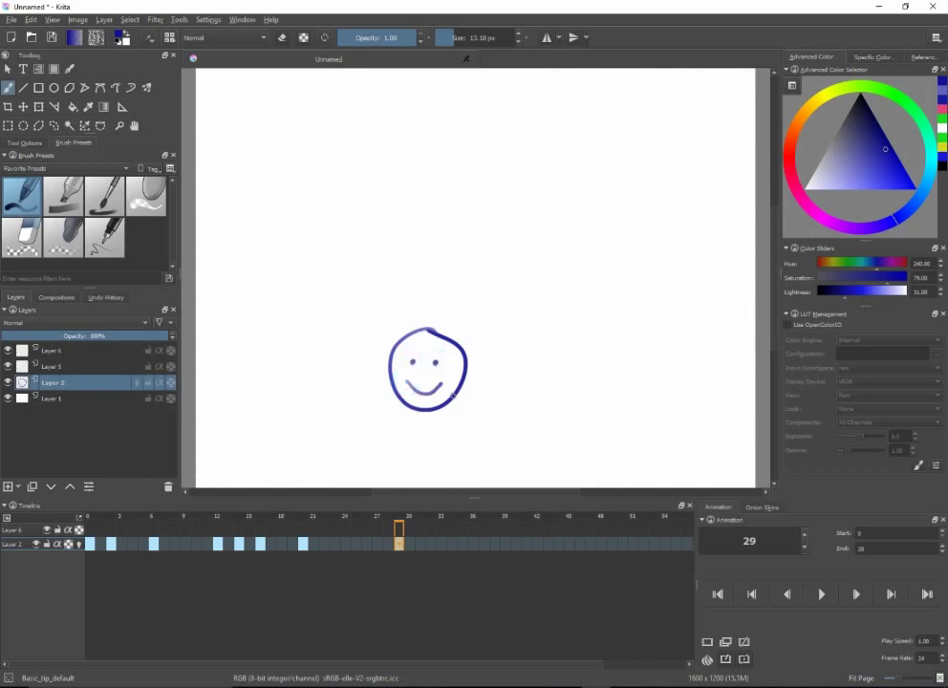